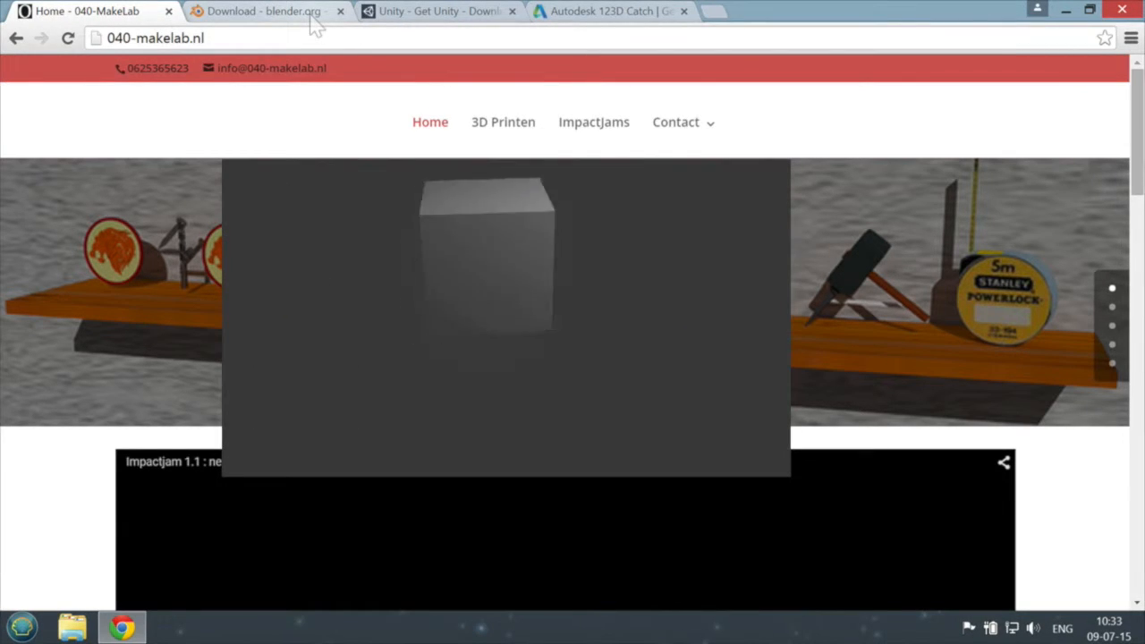
Step: Open the Blender 2.75a download page and view the Windows installer and ZIP options
{"action": "left_click", "coordinate": [268, 11]}
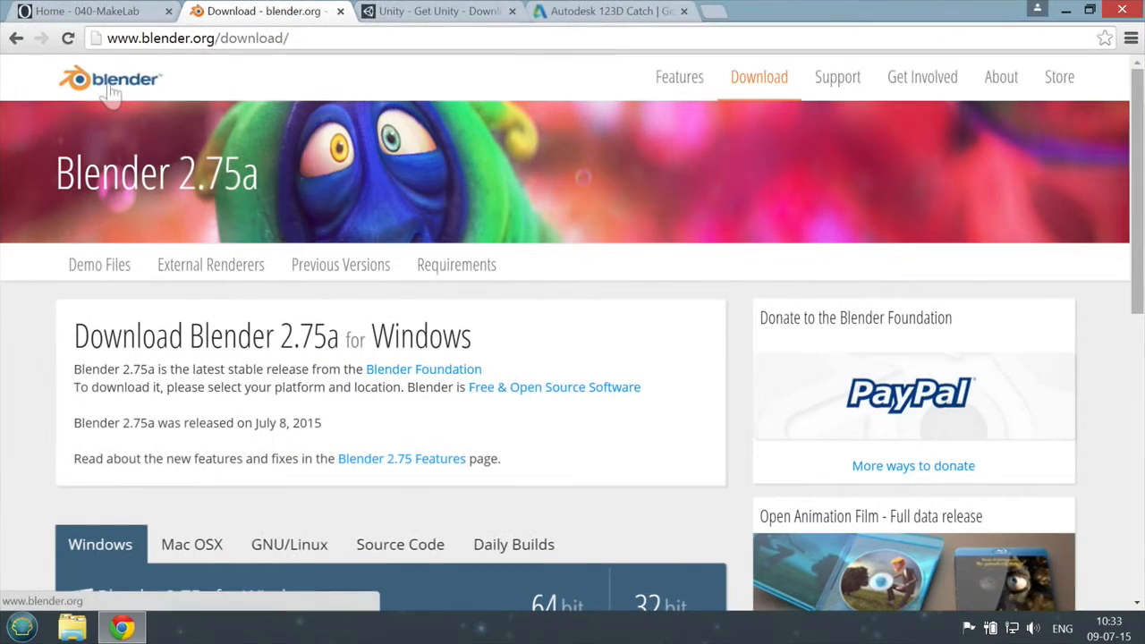
{"action": "left_click_drag", "start_coordinate": [140, 37], "coordinate": [217, 36]}
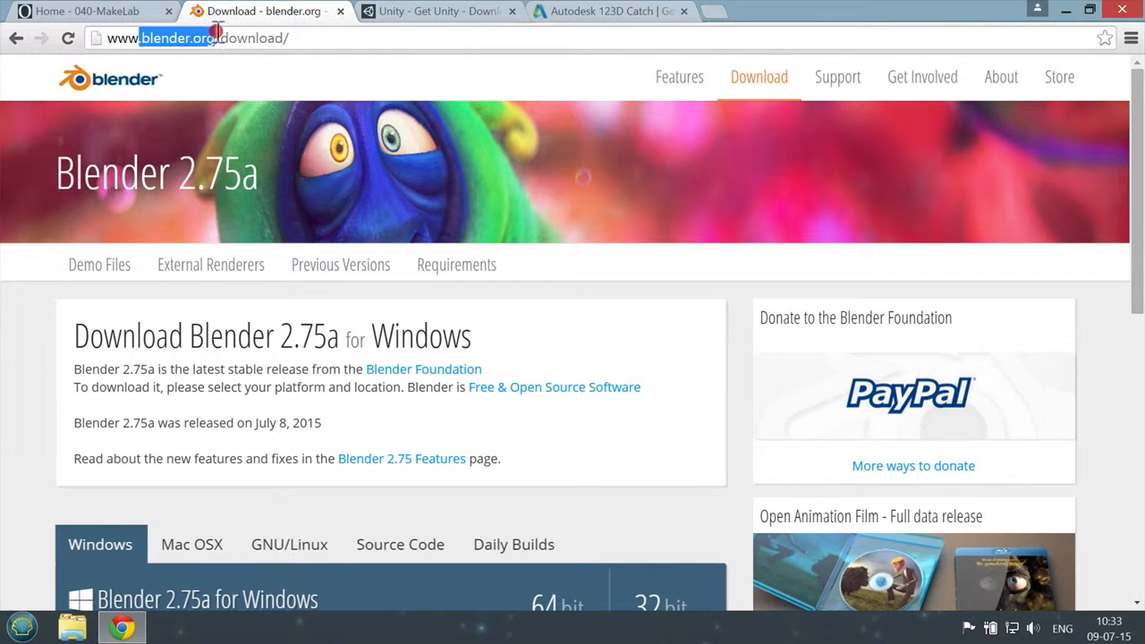
{"action": "left_click", "coordinate": [759, 77]}
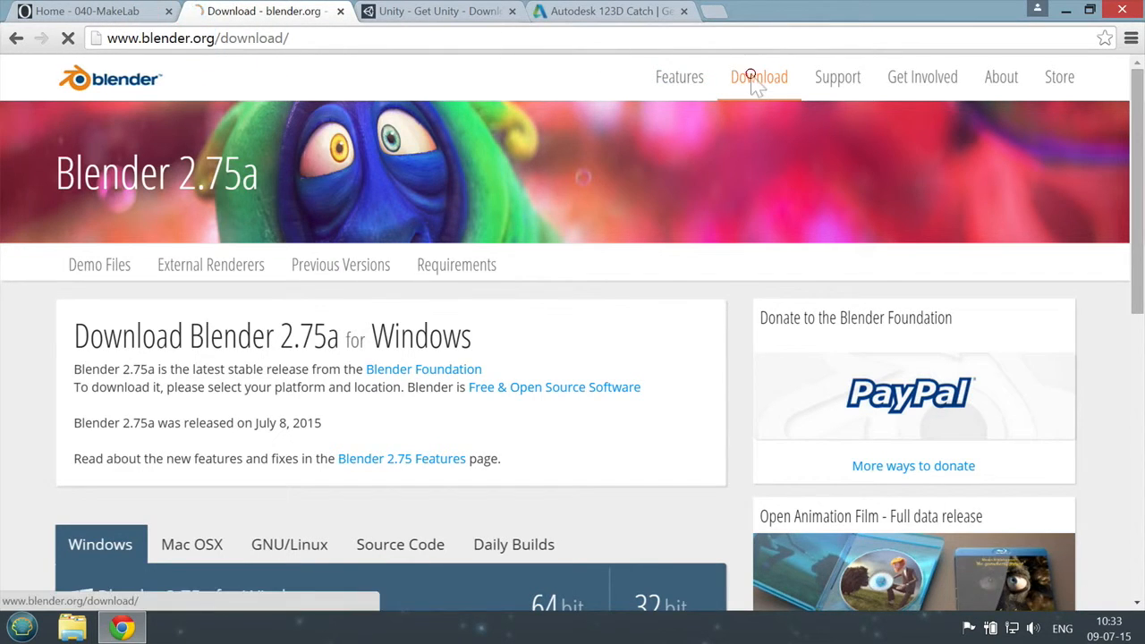
{"action": "scroll", "coordinate": [644, 293], "scroll_direction": "down", "scroll_amount": 3}
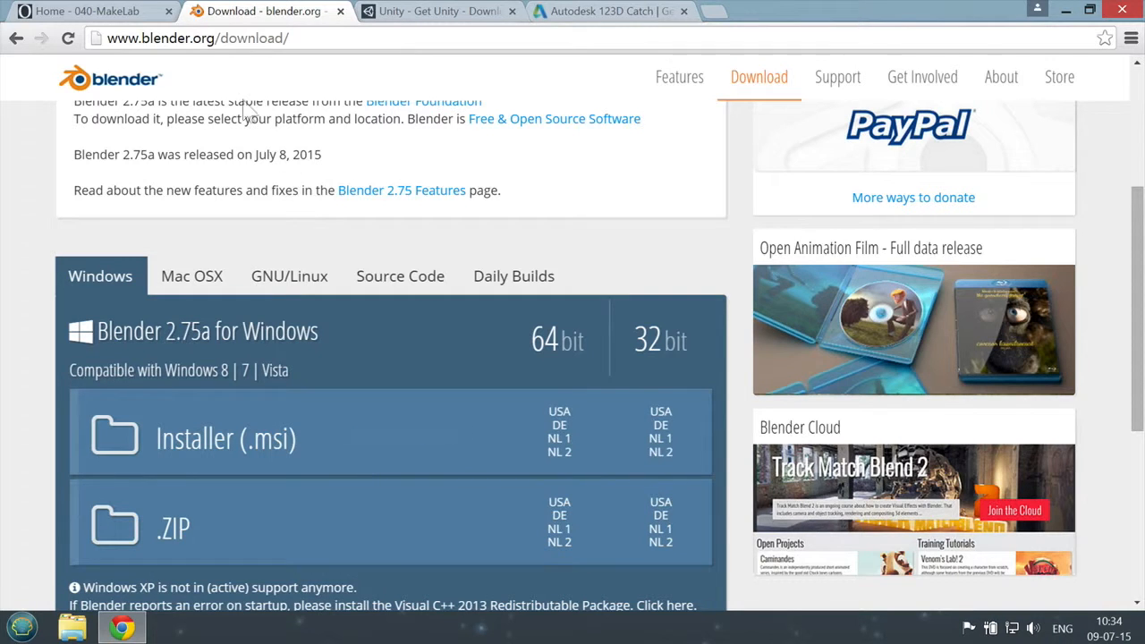
Step: Minimize the browser, launch Blender from the desktop and dismiss its splash screen
{"action": "left_click", "coordinate": [1065, 10]}
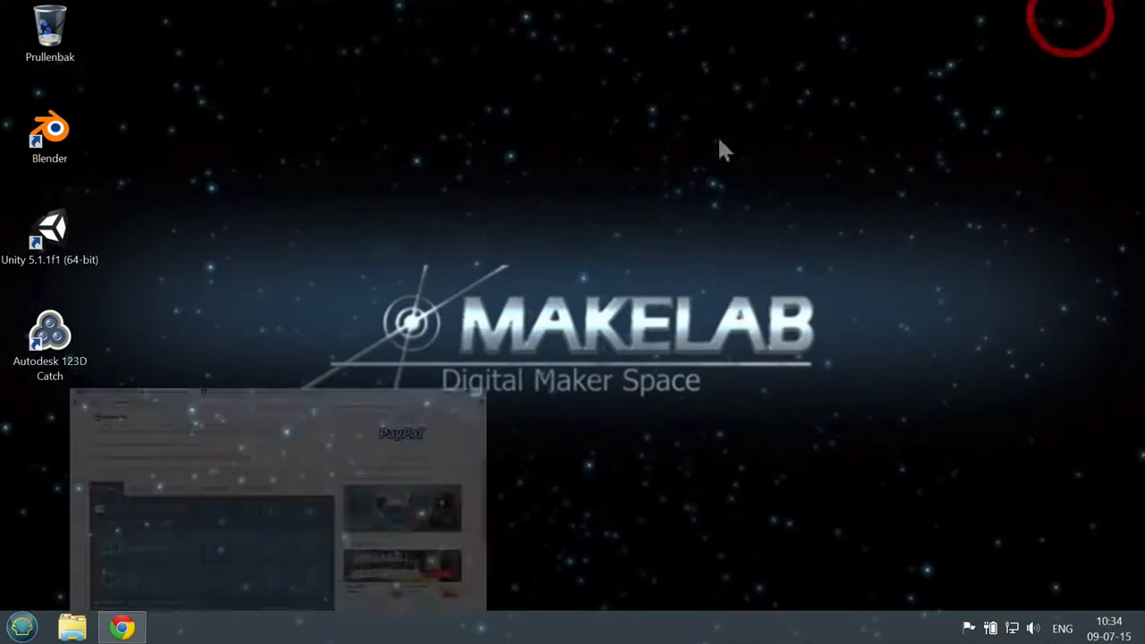
{"action": "double_click", "coordinate": [56, 132]}
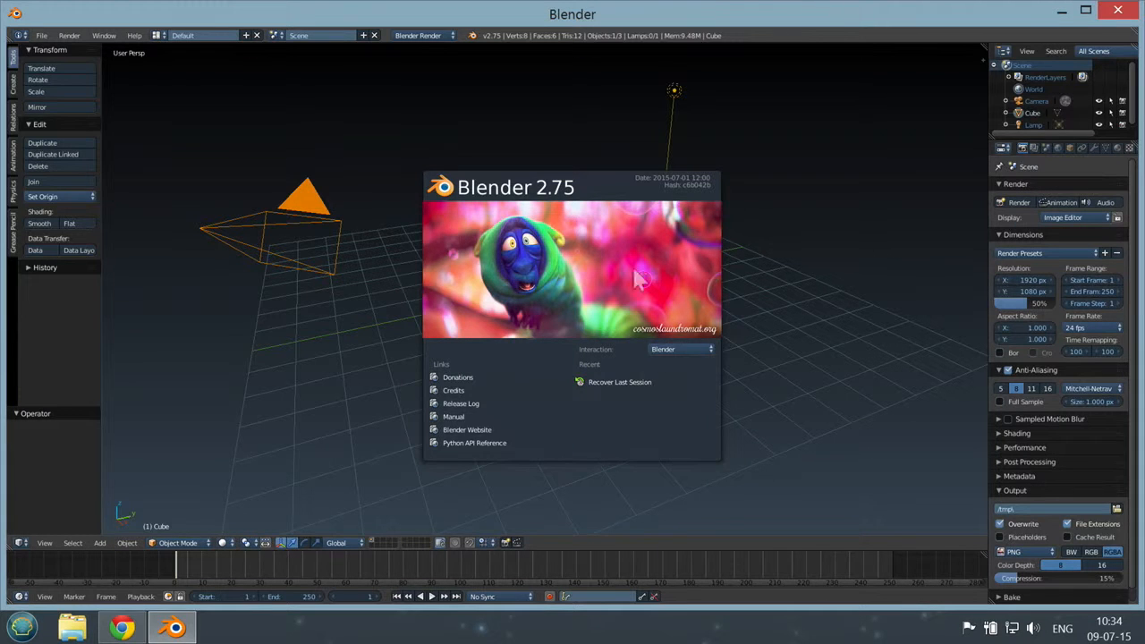
{"action": "left_click", "coordinate": [920, 286]}
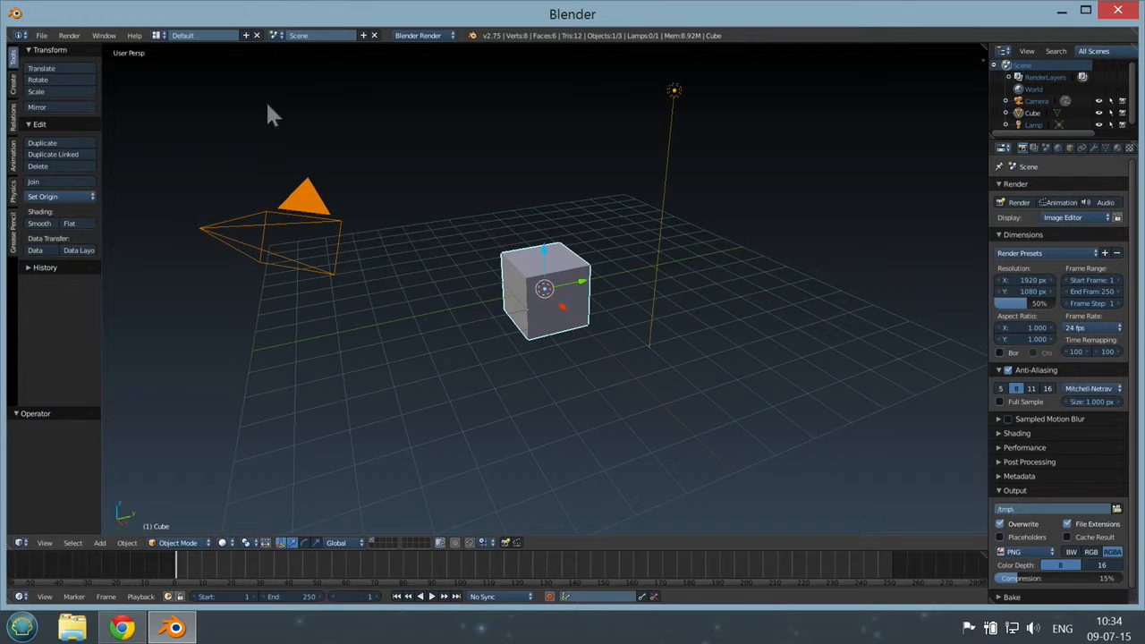
Step: Apply the Science Lab theme preset in the user preferences and save the user settings
{"action": "left_click", "coordinate": [42, 35]}
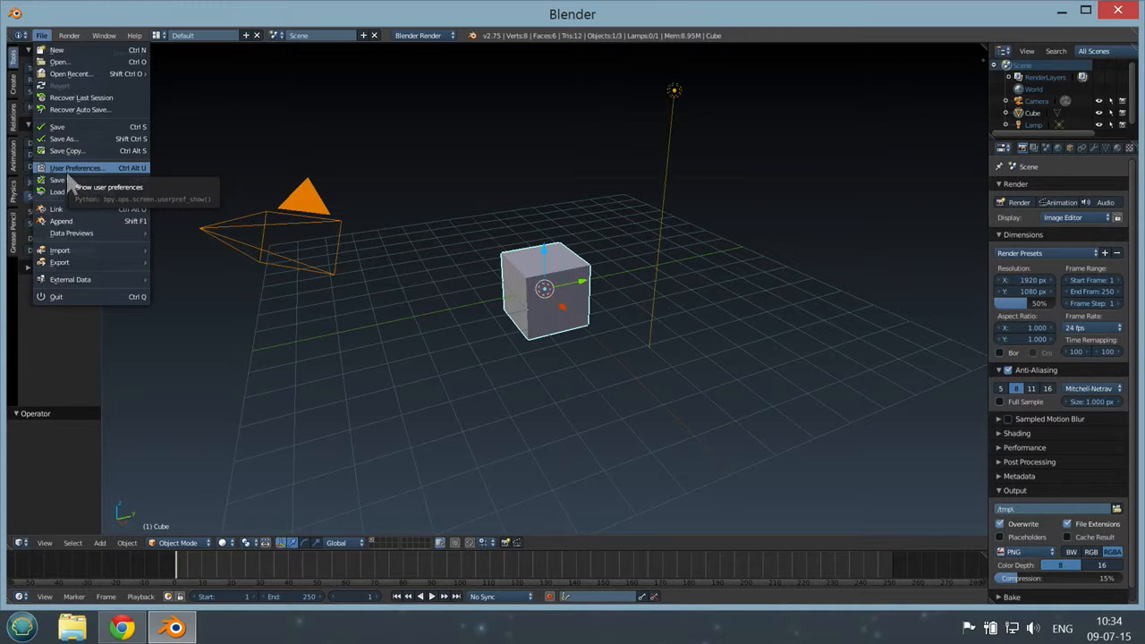
{"action": "left_click", "coordinate": [94, 169]}
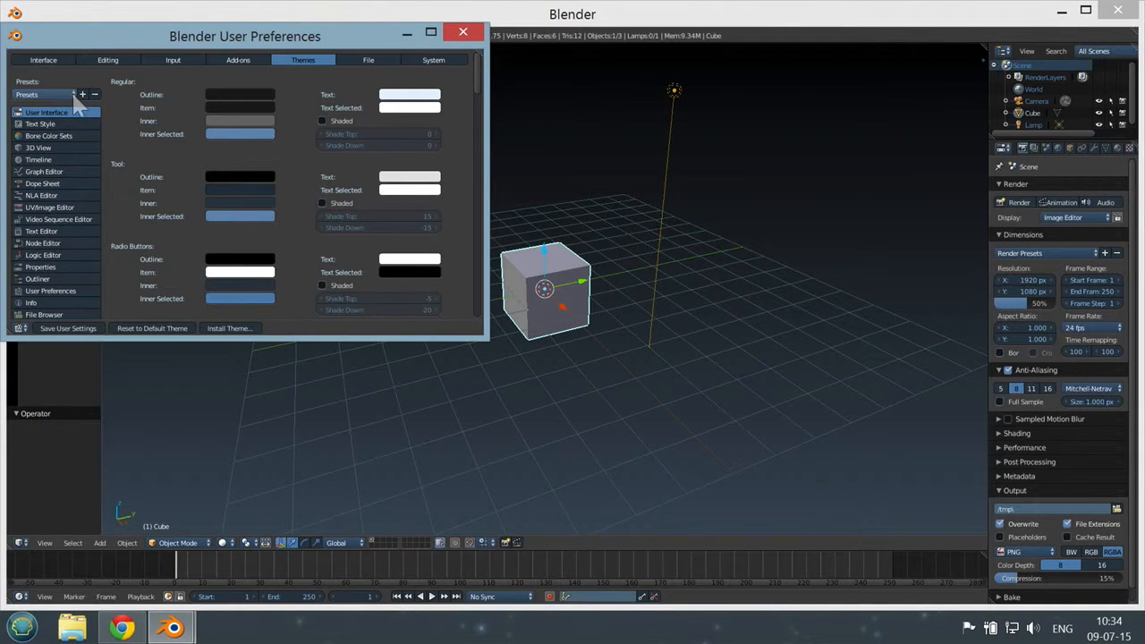
{"action": "left_click", "coordinate": [73, 95]}
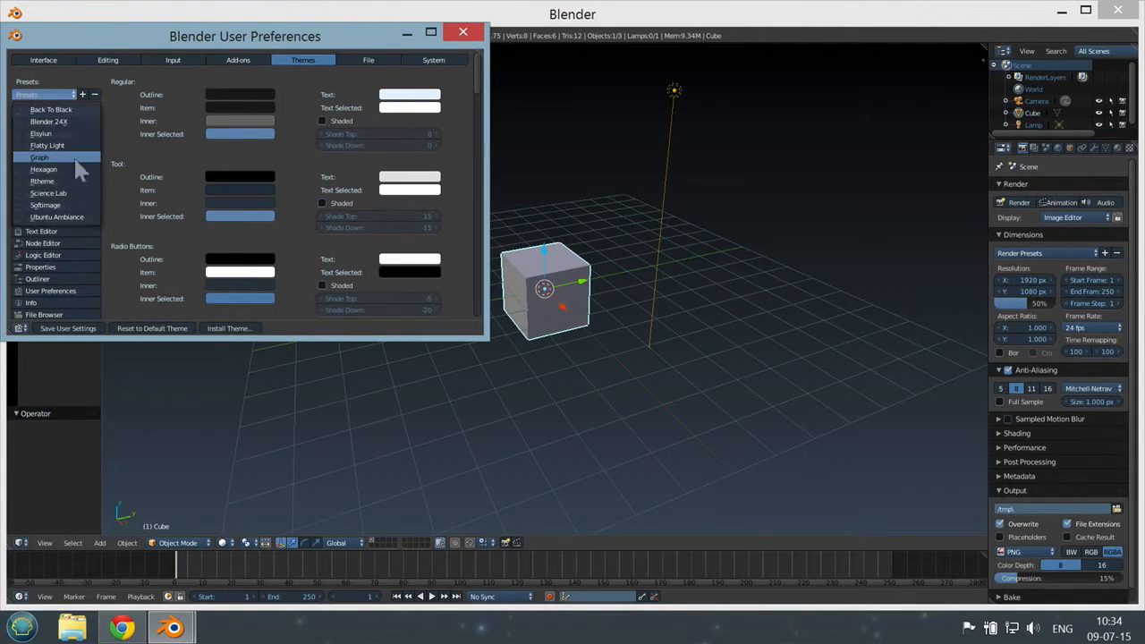
{"action": "left_click", "coordinate": [44, 196]}
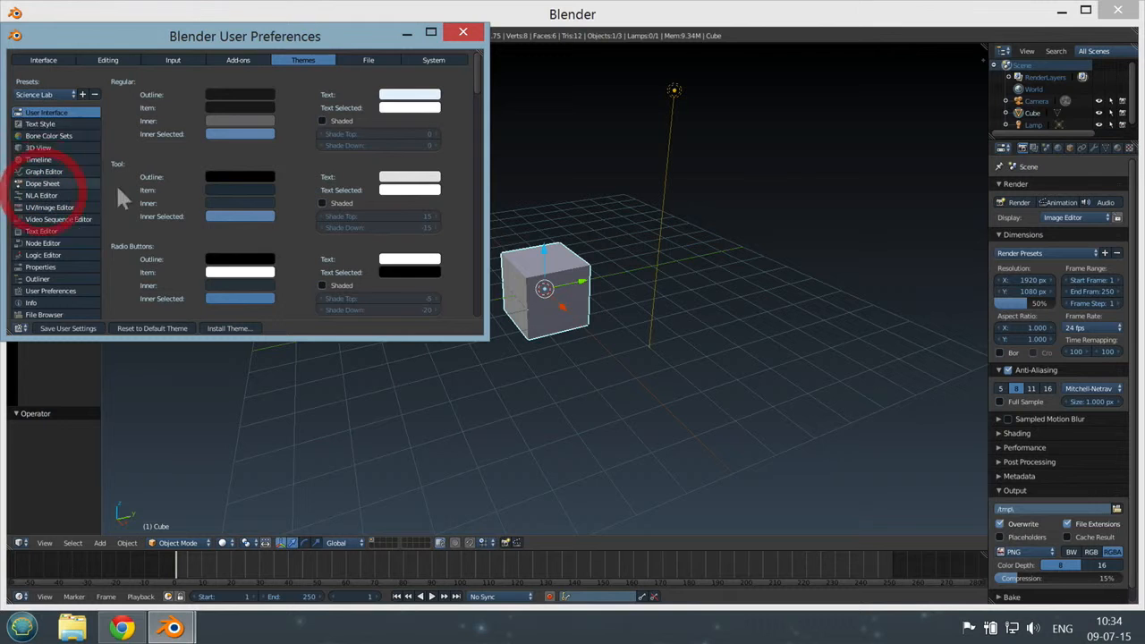
{"action": "left_click", "coordinate": [65, 329]}
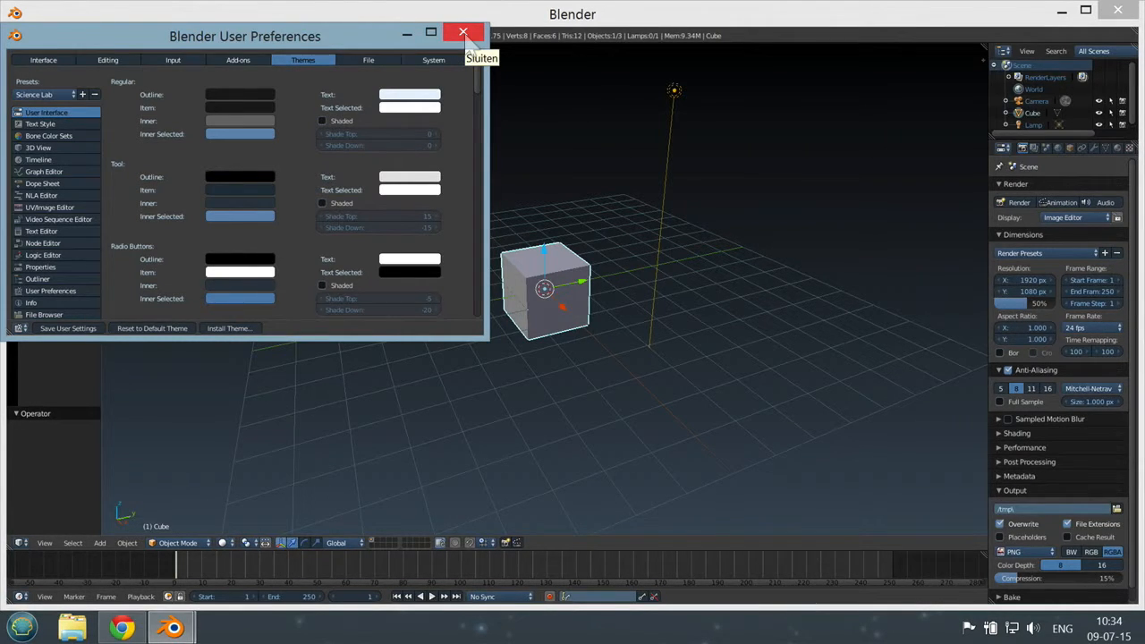
{"action": "left_click", "coordinate": [463, 33]}
Step: Examine the default scene's cube, camera and lamp from different angles and distances
{"action": "scroll", "coordinate": [567, 296], "scroll_direction": "down", "scroll_amount": 6}
{"action": "scroll", "coordinate": [570, 281], "scroll_direction": "up", "scroll_amount": 4}
{"action": "scroll", "coordinate": [570, 281], "scroll_direction": "down", "scroll_amount": 3}
{"action": "middle_click_drag", "start_coordinate": [546, 264], "coordinate": [635, 302]}
{"action": "scroll", "coordinate": [553, 296], "scroll_direction": "up", "scroll_amount": 3}
{"action": "scroll", "coordinate": [557, 294], "scroll_direction": "down", "scroll_amount": 5}
{"action": "scroll", "coordinate": [623, 275], "scroll_direction": "up", "scroll_amount": 2}
{"action": "scroll", "coordinate": [623, 272], "scroll_direction": "up", "scroll_amount": 2}
{"action": "middle_click_drag", "start_coordinate": [685, 269], "coordinate": [606, 295]}
Step: Select the camera, the lamp and finally the cube directly in the 3D viewport
{"action": "right_click", "coordinate": [454, 80]}
{"action": "scroll", "coordinate": [451, 81], "scroll_direction": "up", "scroll_amount": 3}
{"action": "scroll", "coordinate": [462, 92], "scroll_direction": "down", "scroll_amount": 5}
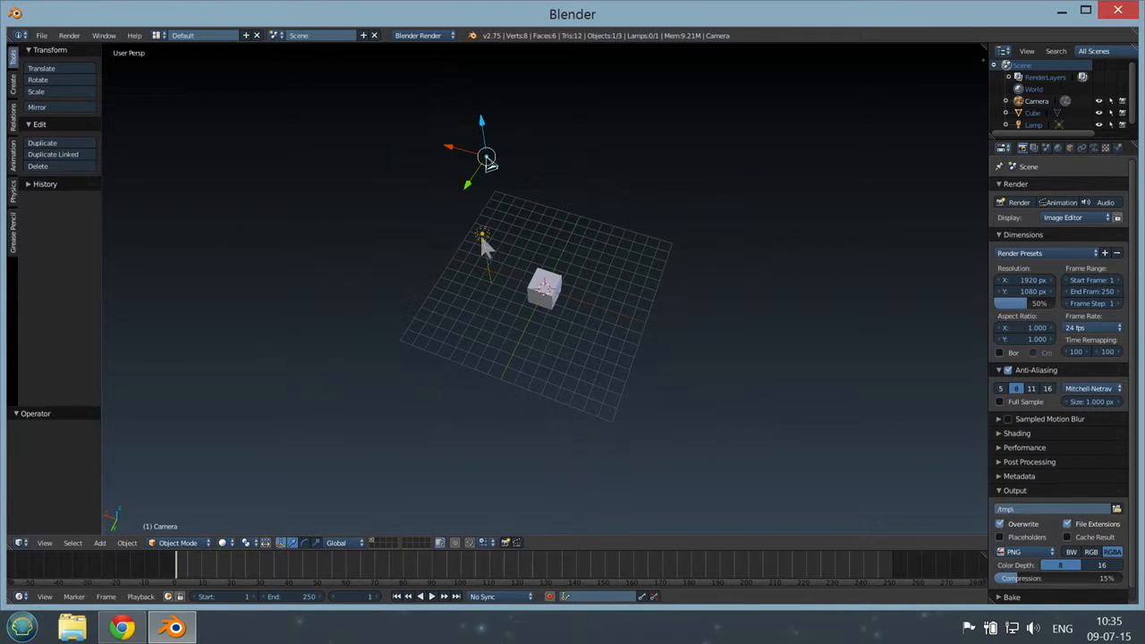
{"action": "scroll", "coordinate": [589, 294], "scroll_direction": "up", "scroll_amount": 2}
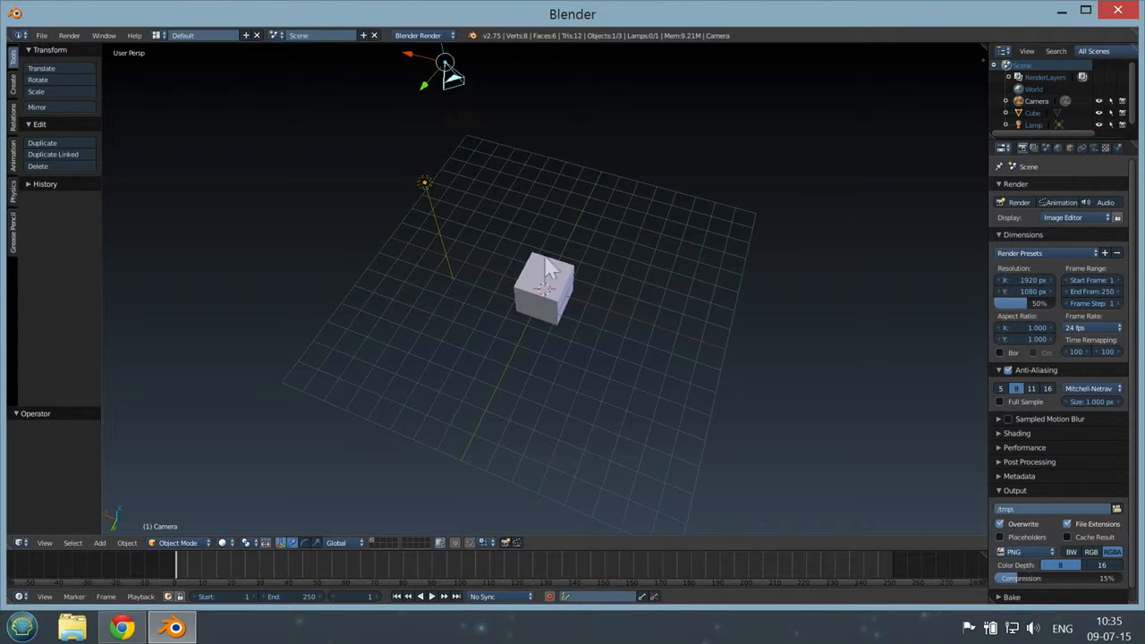
{"action": "left_click", "coordinate": [452, 79]}
{"action": "right_click", "coordinate": [423, 195]}
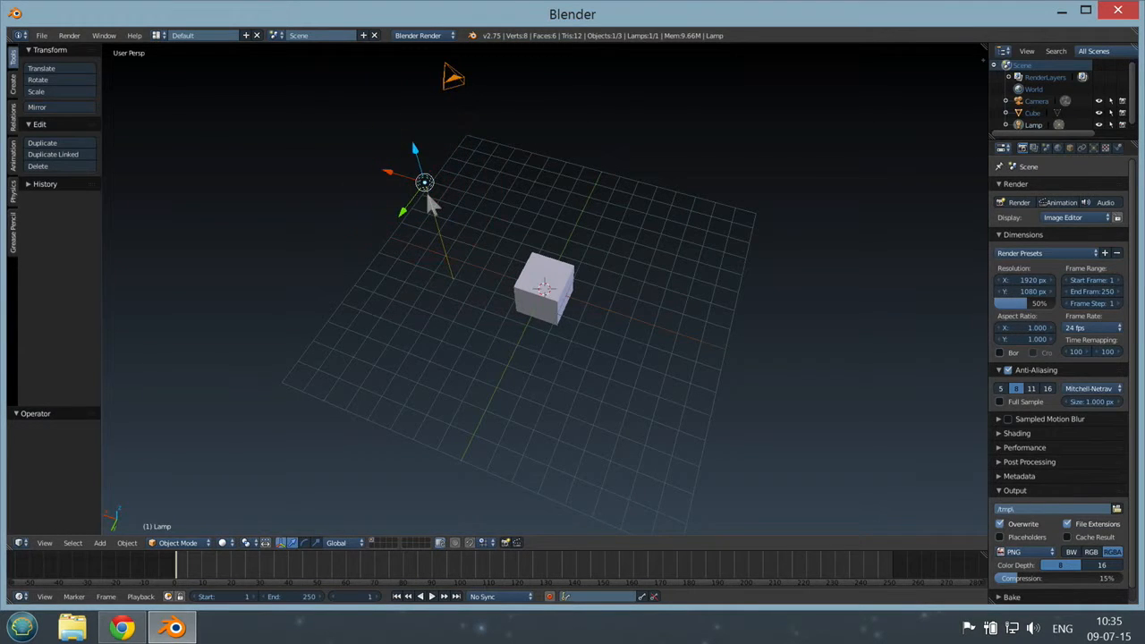
{"action": "right_click", "coordinate": [545, 278]}
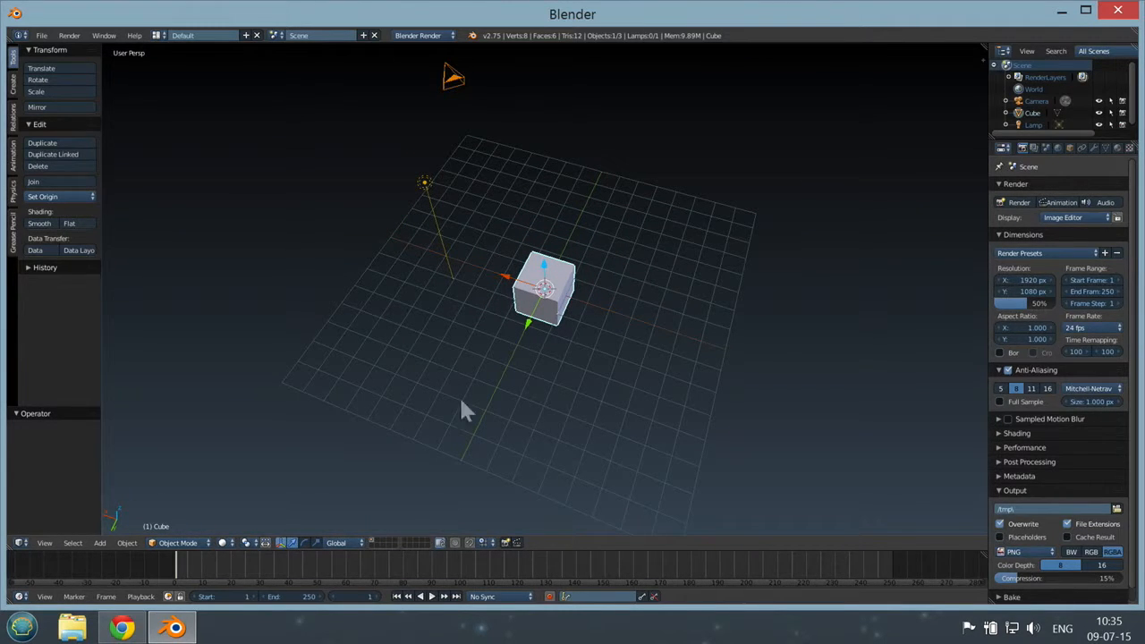
Step: Examine the selected cube on the grid alternately from close up and from farther away
{"action": "scroll", "coordinate": [668, 337], "scroll_direction": "up", "scroll_amount": 2}
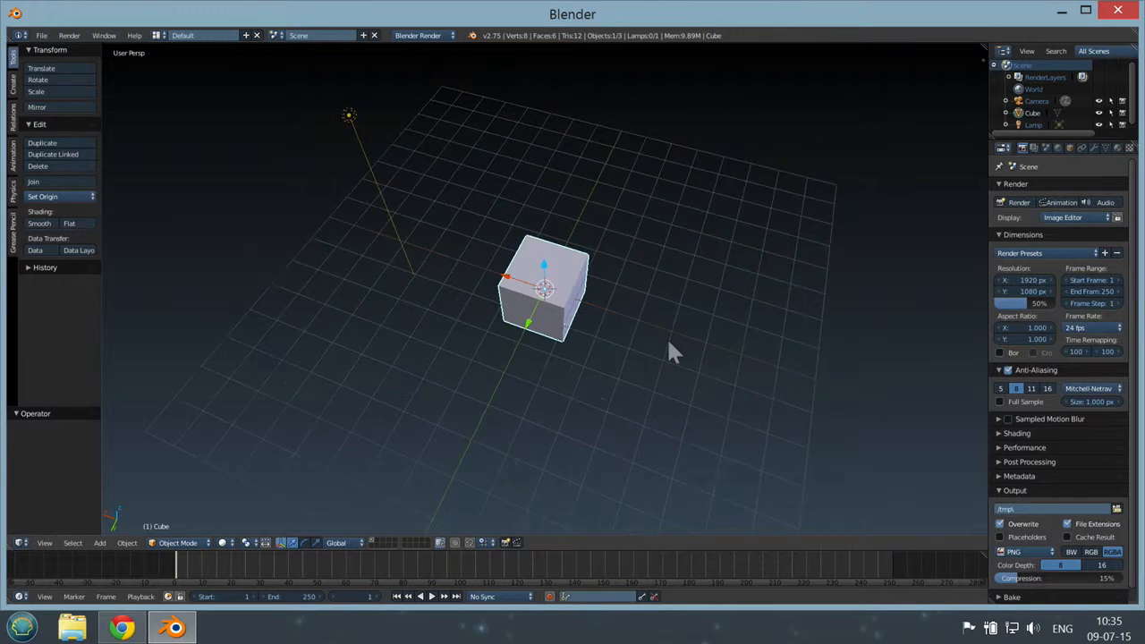
{"action": "scroll", "coordinate": [668, 337], "scroll_direction": "down", "scroll_amount": 2}
{"action": "scroll", "coordinate": [668, 337], "scroll_direction": "up", "scroll_amount": 4}
{"action": "scroll", "coordinate": [668, 337], "scroll_direction": "down", "scroll_amount": 4}
{"action": "scroll", "coordinate": [668, 337], "scroll_direction": "up", "scroll_amount": 5}
{"action": "scroll", "coordinate": [668, 337], "scroll_direction": "down", "scroll_amount": 3}
{"action": "scroll", "coordinate": [668, 338], "scroll_direction": "up", "scroll_amount": 2}
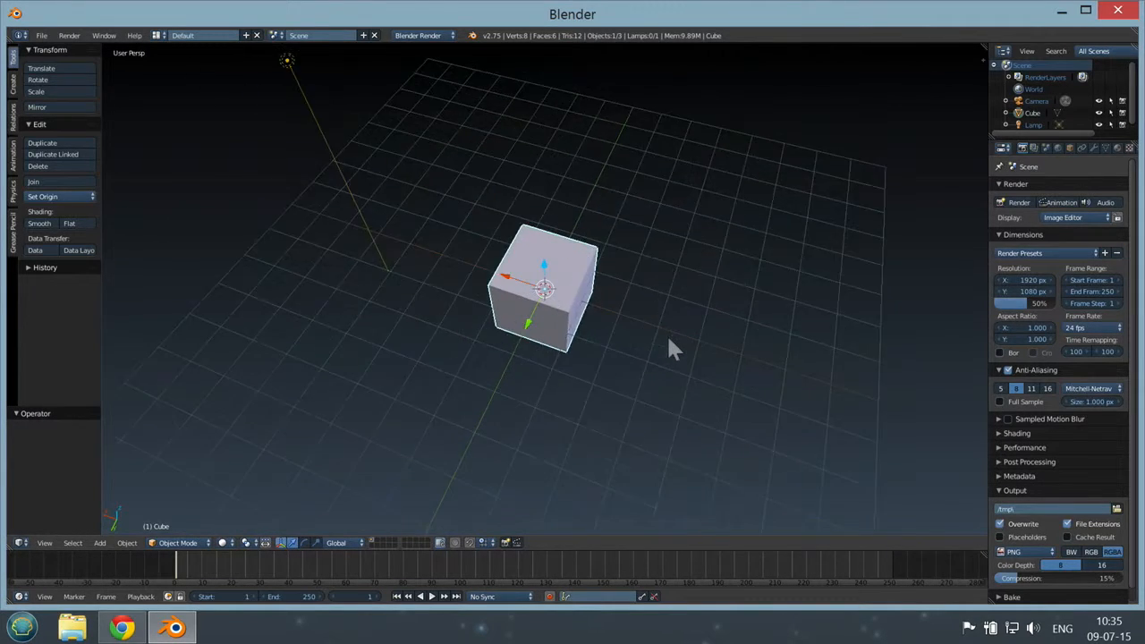
{"action": "scroll", "coordinate": [669, 340], "scroll_direction": "down", "scroll_amount": 4}
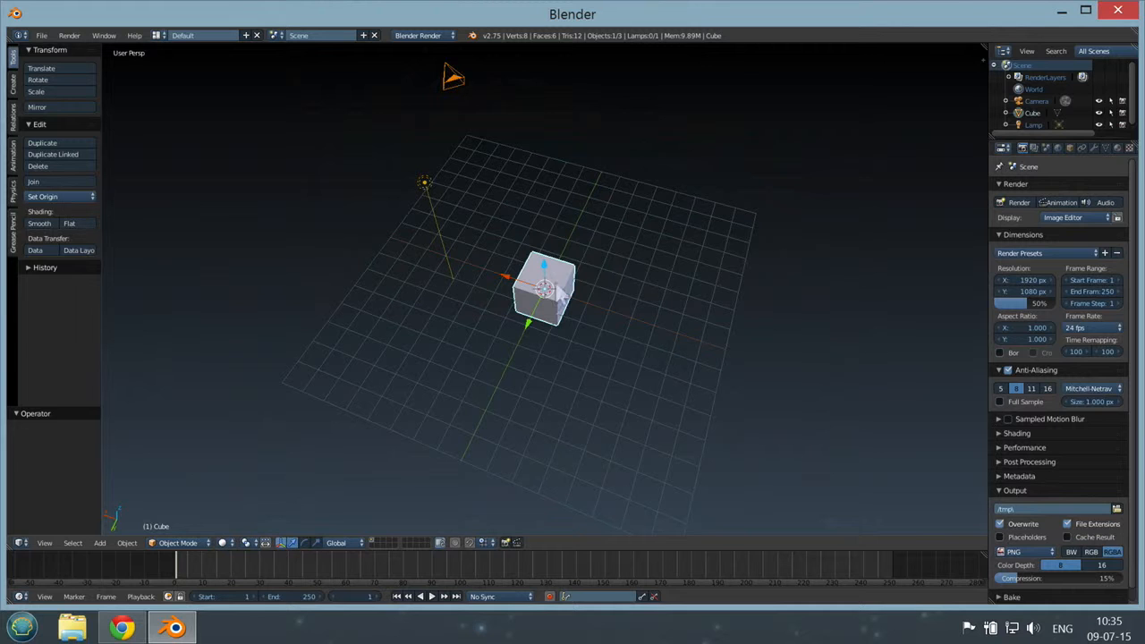
Step: Examine the cube's faces and edges up close from several sides, ending with an overview of the whole scene
{"action": "middle_click_drag", "start_coordinate": [630, 259], "coordinate": [702, 264]}
{"action": "middle_click_drag", "start_coordinate": [818, 303], "coordinate": [483, 245], "text": "shift"}
{"action": "middle_click_drag", "start_coordinate": [455, 186], "coordinate": [573, 355], "text": "shift"}
{"action": "middle_click_drag", "start_coordinate": [569, 311], "coordinate": [396, 153], "text": "shift"}
{"action": "middle_click_drag", "start_coordinate": [594, 328], "coordinate": [628, 257]}
{"action": "scroll", "coordinate": [500, 315], "scroll_direction": "up", "scroll_amount": 10}
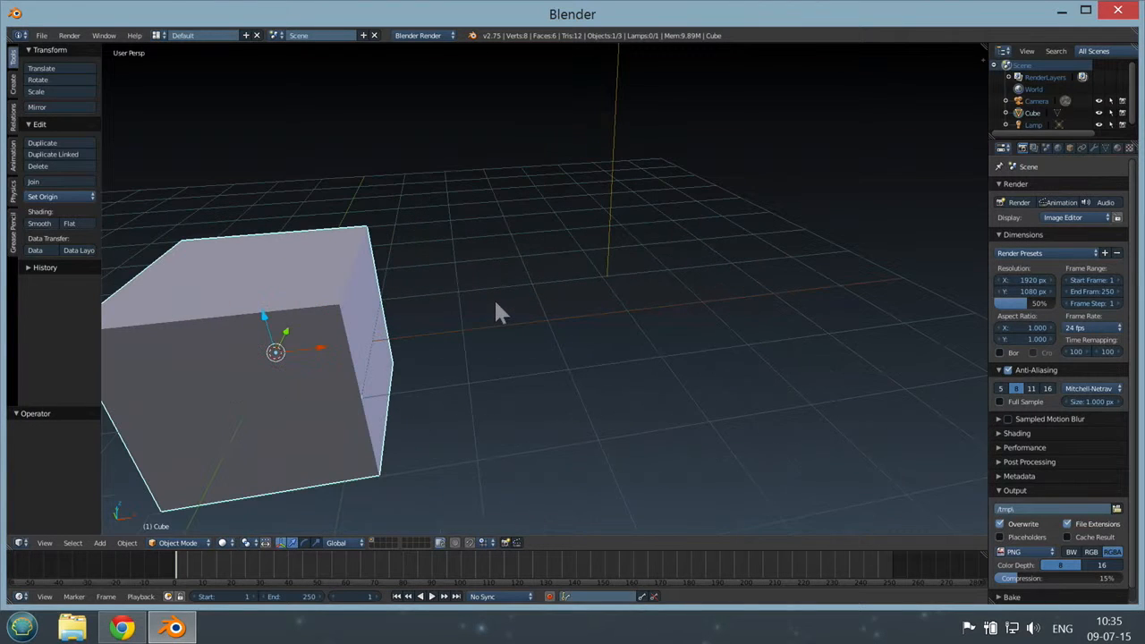
{"action": "middle_click_drag", "start_coordinate": [454, 288], "coordinate": [547, 272], "text": "shift"}
{"action": "scroll", "coordinate": [552, 340], "scroll_direction": "up", "scroll_amount": 4}
{"action": "scroll", "coordinate": [546, 271], "scroll_direction": "up", "scroll_amount": 2}
{"action": "middle_click_drag", "start_coordinate": [567, 218], "coordinate": [581, 209]}
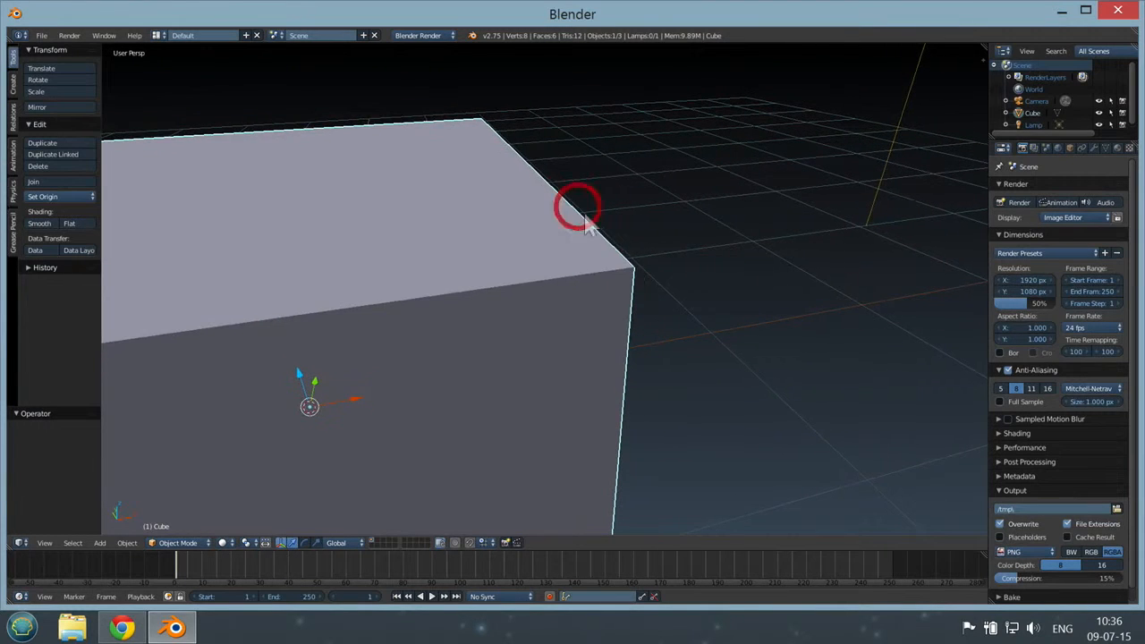
{"action": "scroll", "coordinate": [635, 274], "scroll_direction": "down", "scroll_amount": 8}
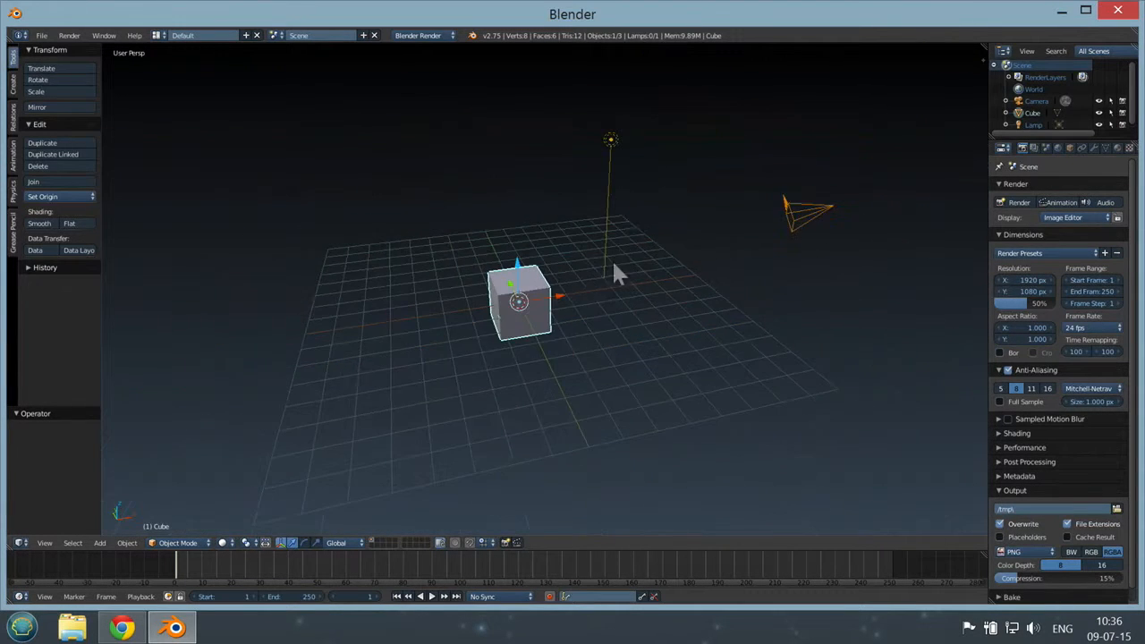
{"action": "middle_click_drag", "start_coordinate": [616, 274], "coordinate": [777, 261]}
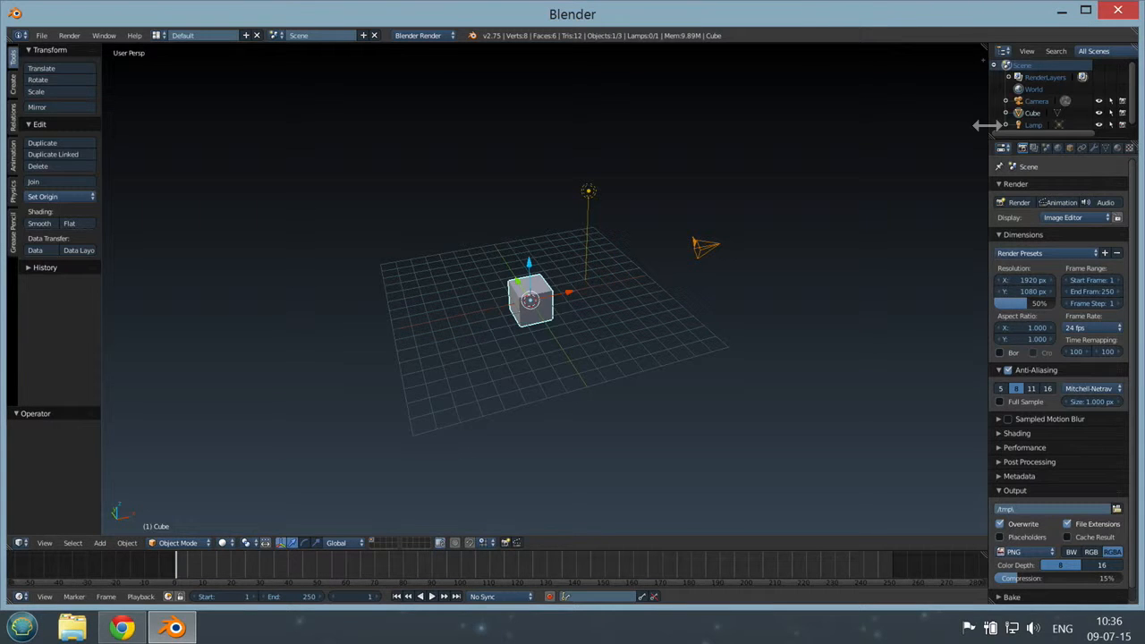
Step: Widen the Outliner and Properties area, and select the lamp followed by the camera in the 3D viewport
{"action": "left_click_drag", "start_coordinate": [986, 125], "coordinate": [886, 128]}
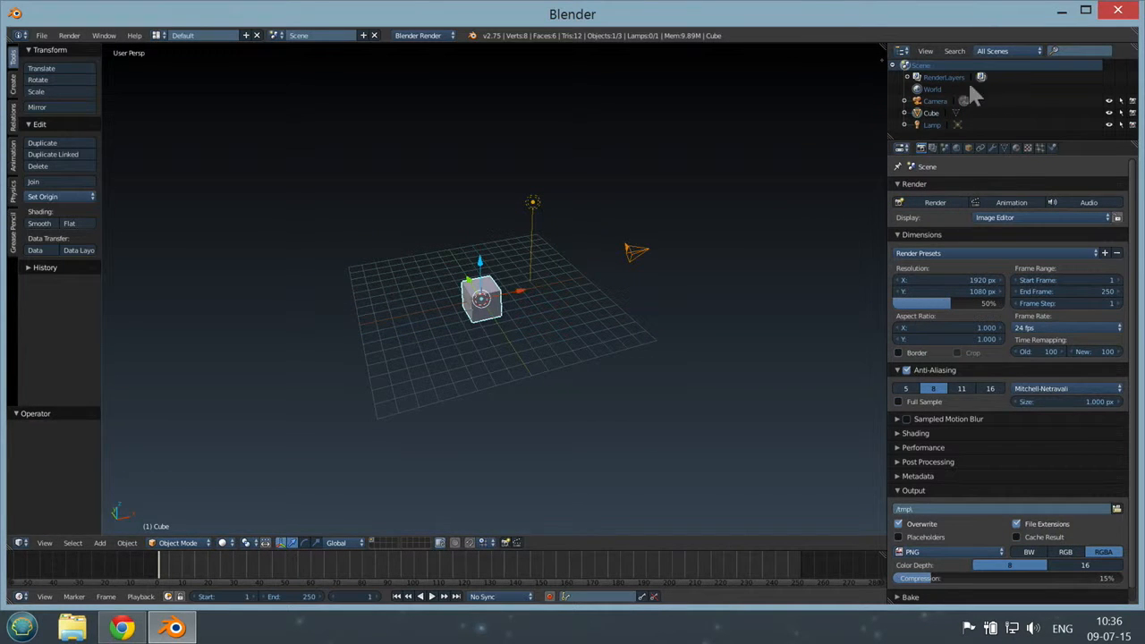
{"action": "left_click", "coordinate": [493, 295]}
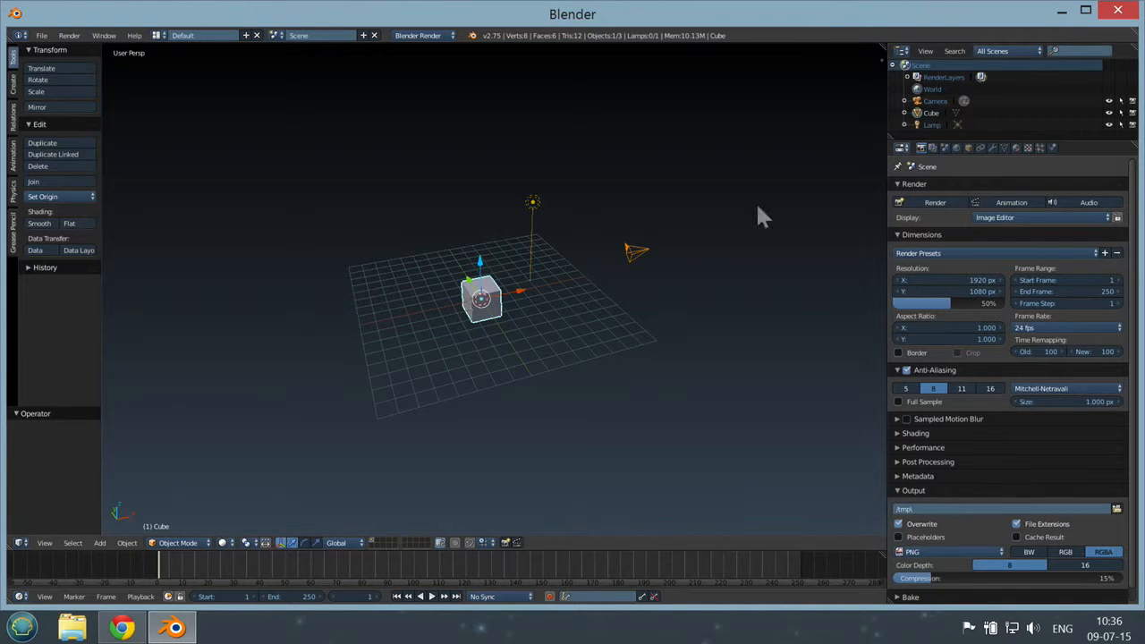
{"action": "right_click", "coordinate": [533, 204]}
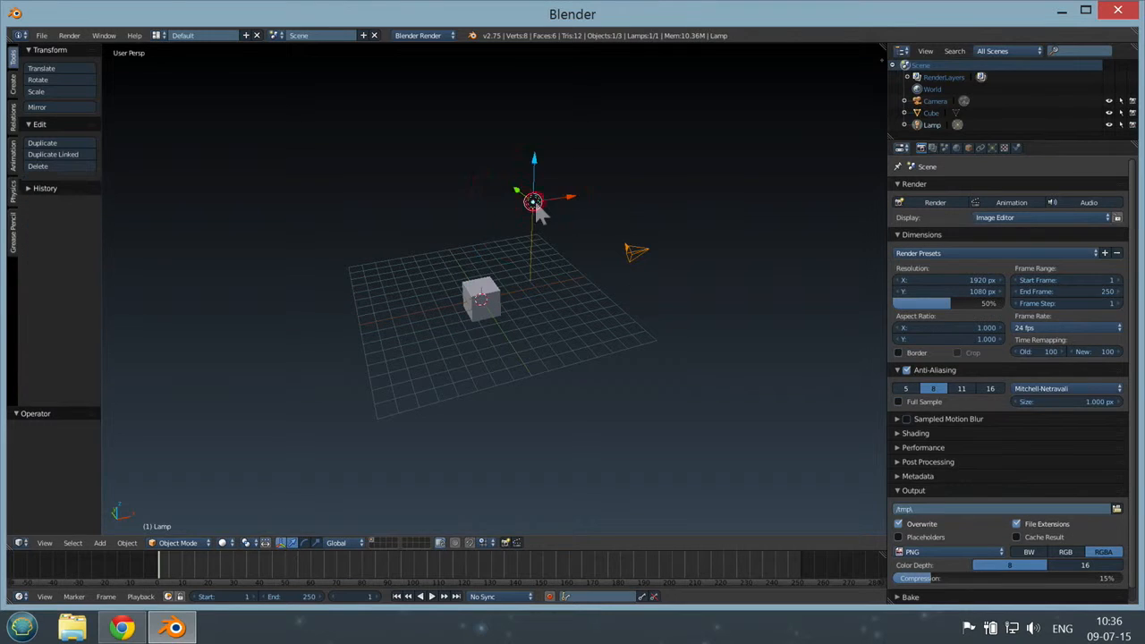
{"action": "right_click", "coordinate": [634, 257]}
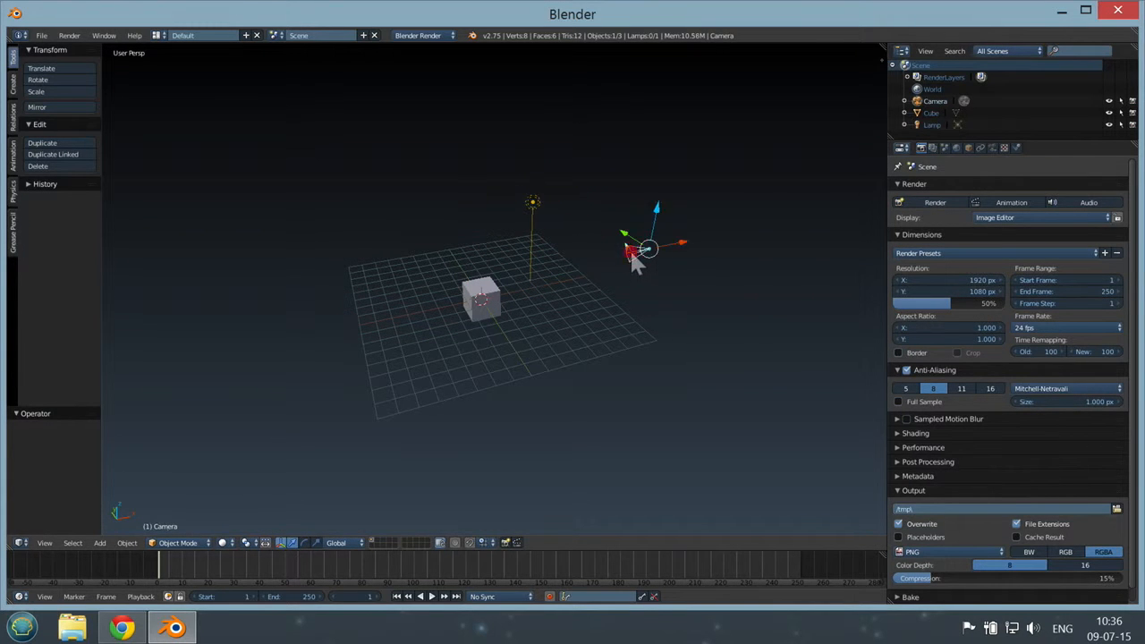
Step: Select the cube, lamp and camera in turn from the Outliner, ending with the camera selected
{"action": "left_click", "coordinate": [932, 114]}
{"action": "left_click", "coordinate": [930, 124]}
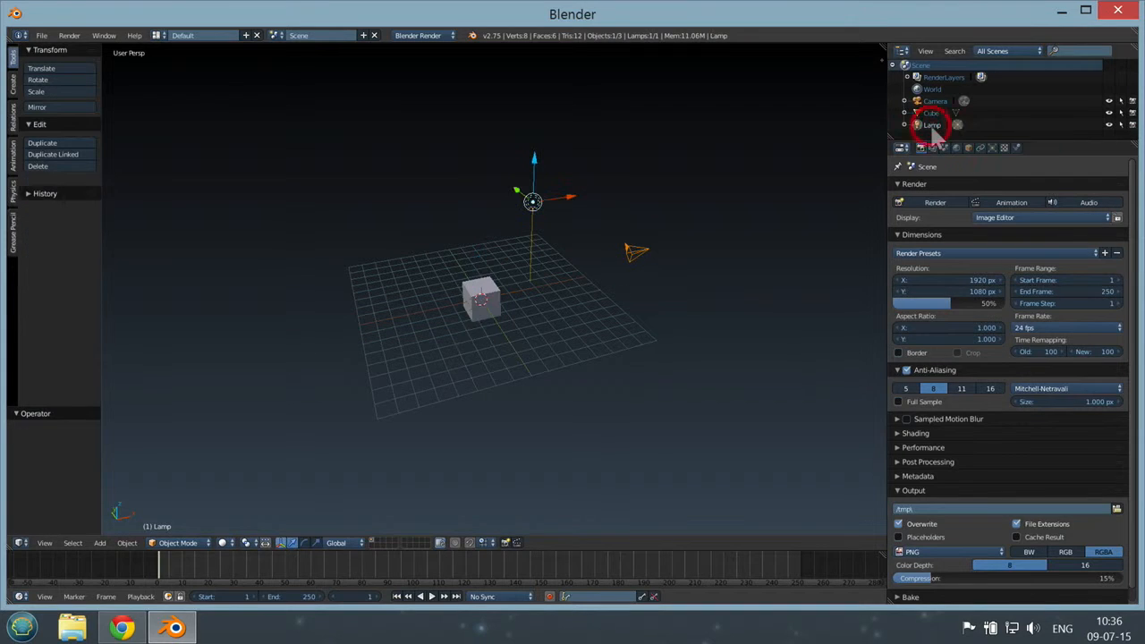
{"action": "left_click", "coordinate": [931, 112]}
{"action": "left_click", "coordinate": [935, 101]}
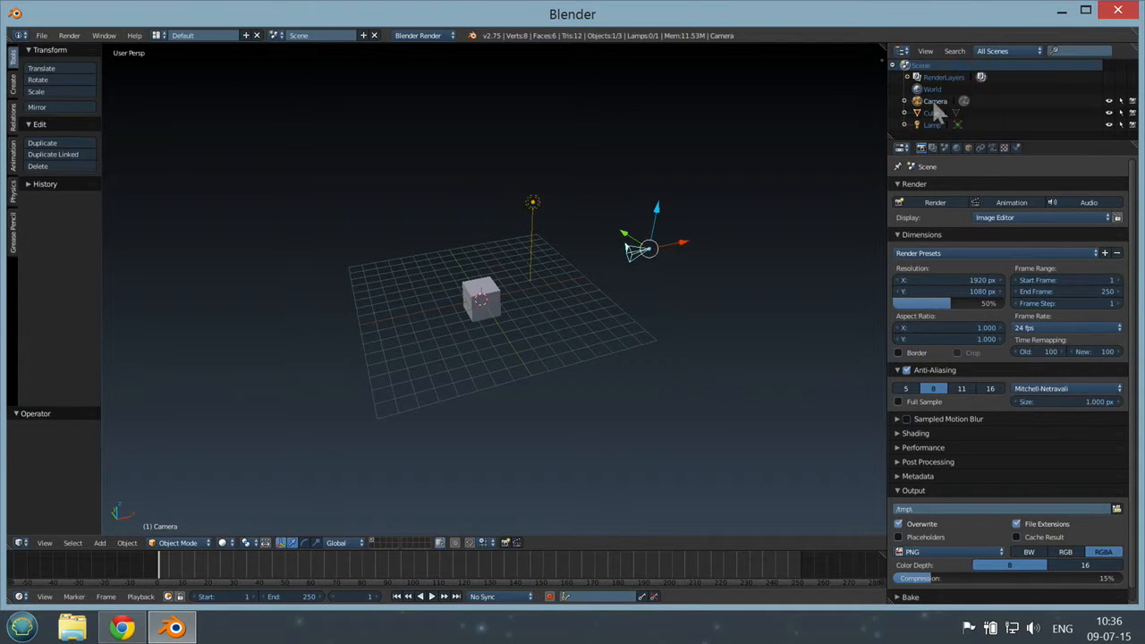
{"action": "left_click", "coordinate": [935, 112]}
{"action": "left_click", "coordinate": [934, 101]}
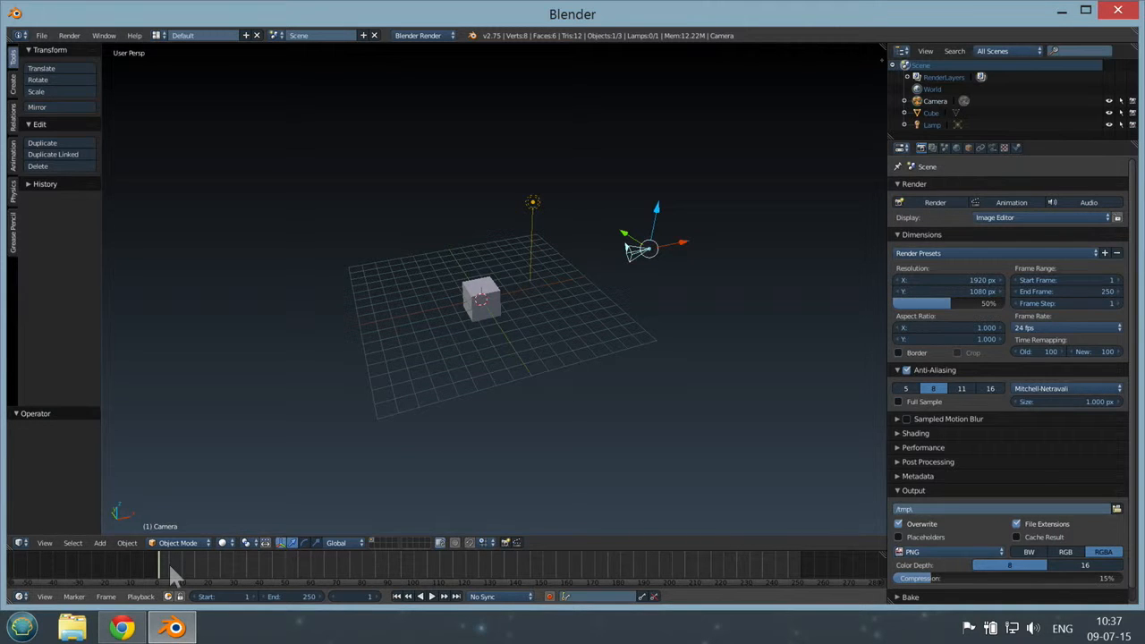
Step: Scrub the timeline's current frame to 0 and open the end frame value for editing
{"action": "mouse_move", "coordinate": [169, 559]}
{"action": "left_mouse_down"}
{"action": "mouse_move", "coordinate": [247, 564]}
{"action": "mouse_move", "coordinate": [164, 564]}
{"action": "left_mouse_up"}
{"action": "left_click", "coordinate": [162, 564]}
{"action": "mouse_move", "coordinate": [164, 565]}
{"action": "left_mouse_down"}
{"action": "mouse_move", "coordinate": [295, 567]}
{"action": "mouse_move", "coordinate": [150, 567]}
{"action": "left_mouse_up"}
{"action": "left_click", "coordinate": [300, 596]}
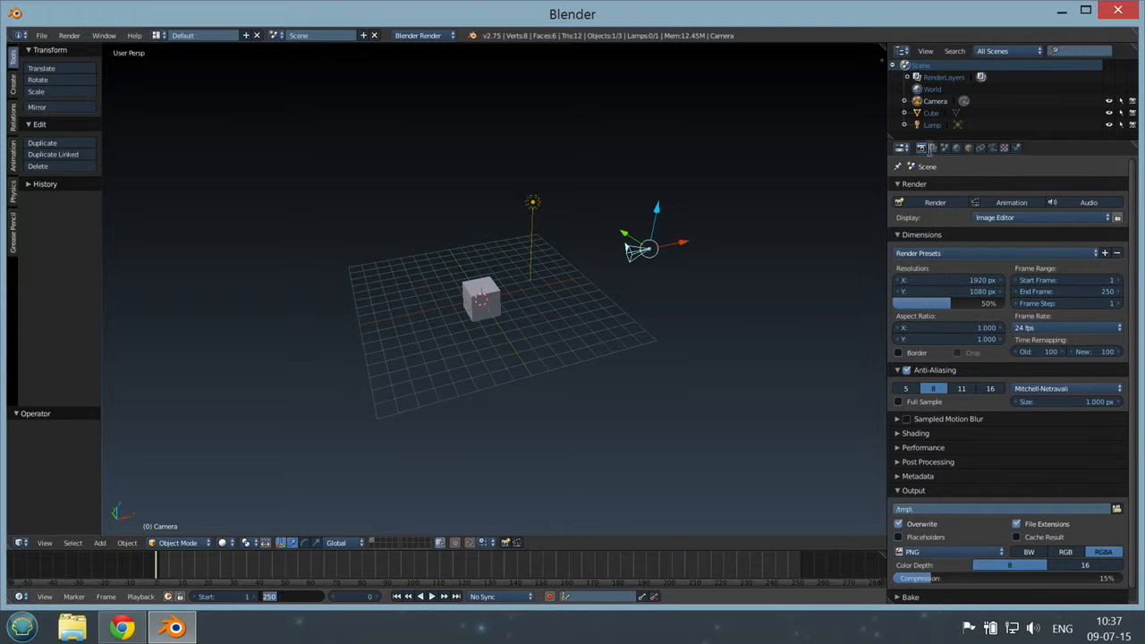
Step: Show the scene's render settings and view the dimensions, anti-aliasing and output options
{"action": "left_click", "coordinate": [921, 148]}
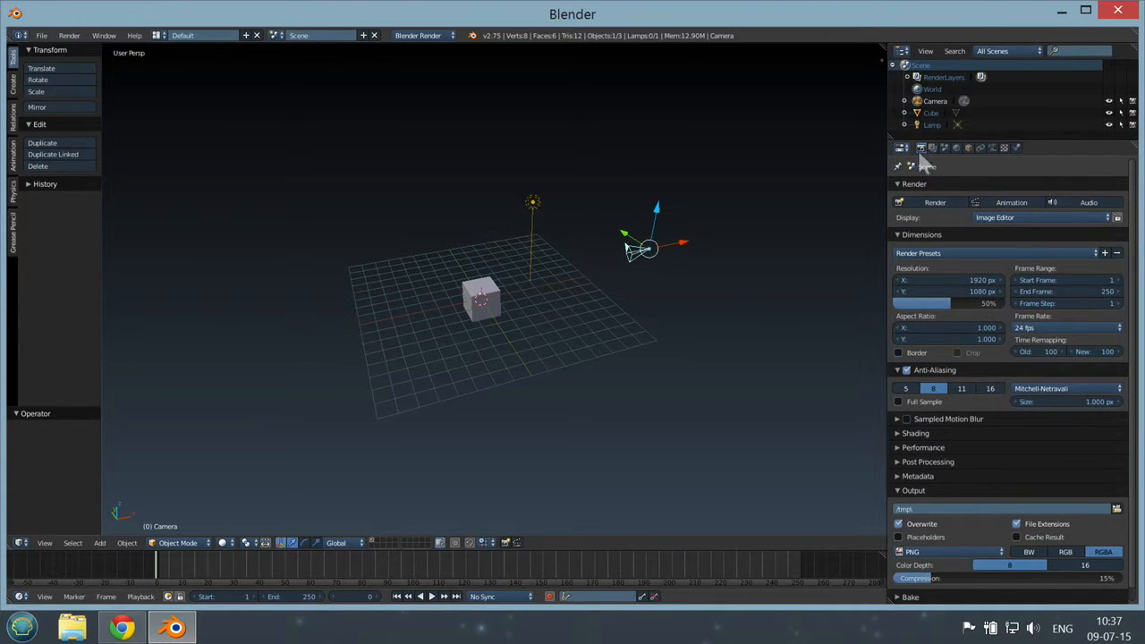
{"action": "left_click", "coordinate": [922, 149]}
{"action": "left_click_drag", "start_coordinate": [1132, 262], "coordinate": [1126, 323]}
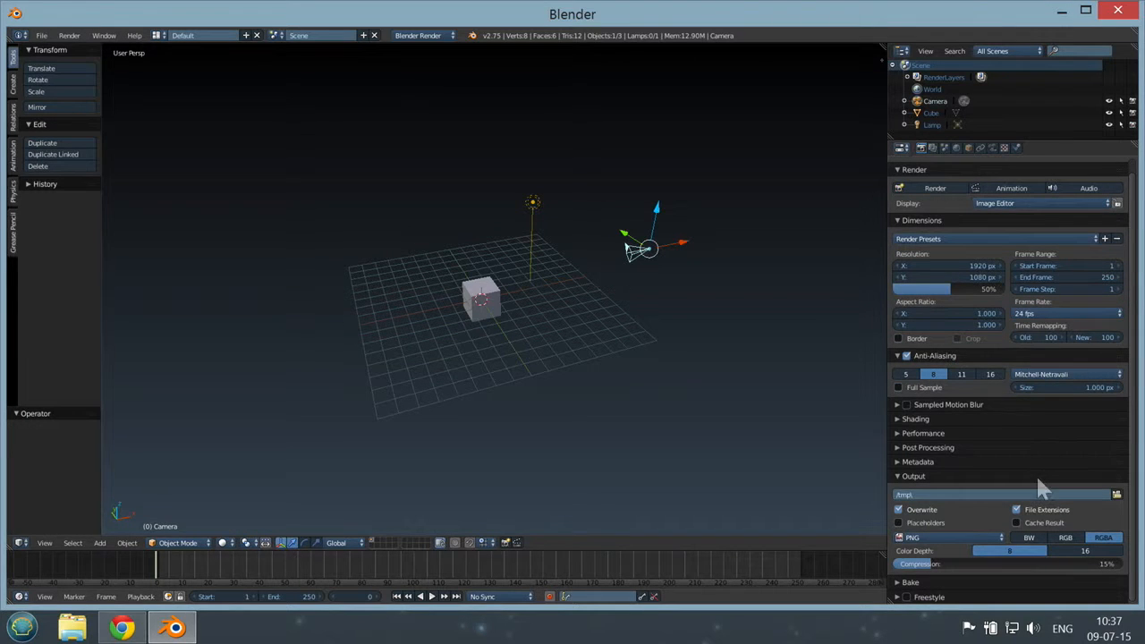
{"action": "left_click", "coordinate": [1130, 376]}
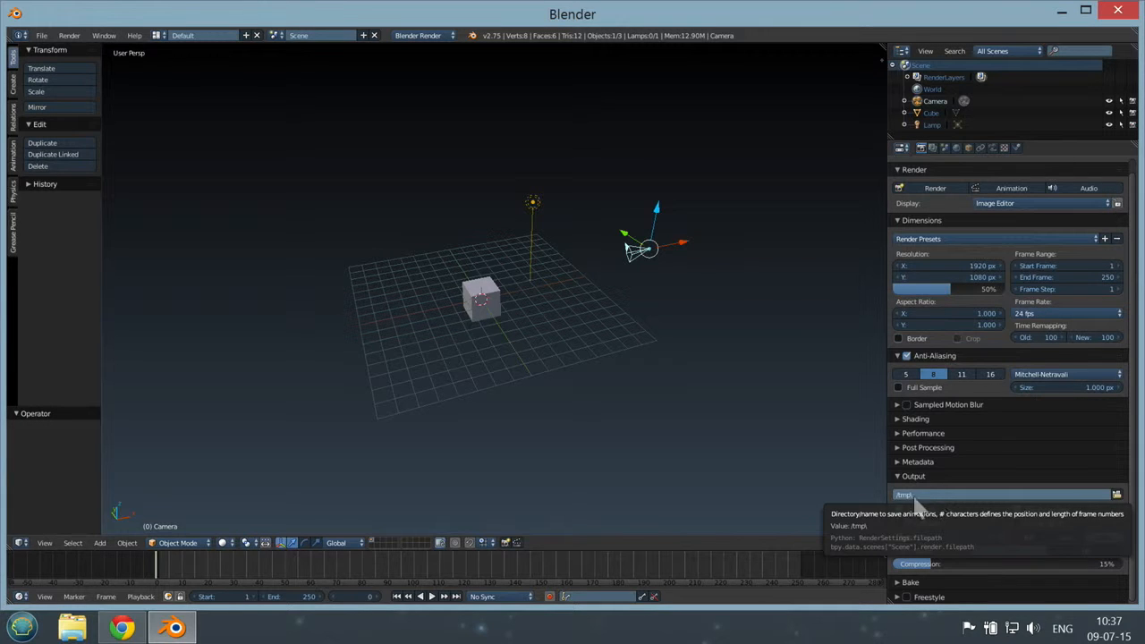
Step: Set the render output location to the Documents folder and the output file format to H.264
{"action": "left_click", "coordinate": [1116, 495]}
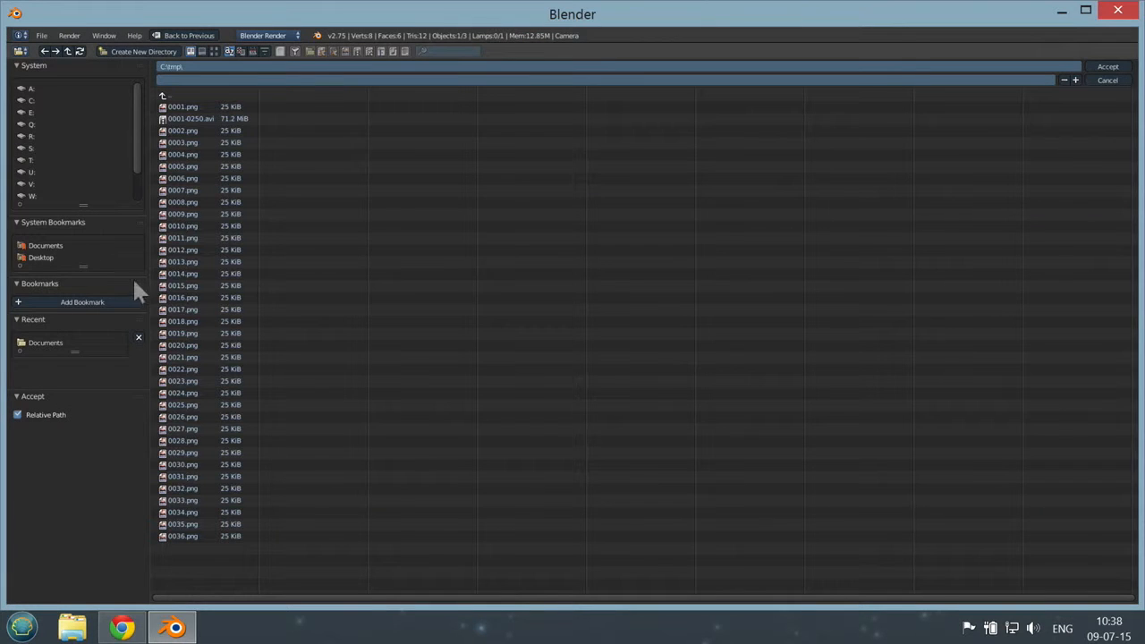
{"action": "left_click", "coordinate": [45, 245]}
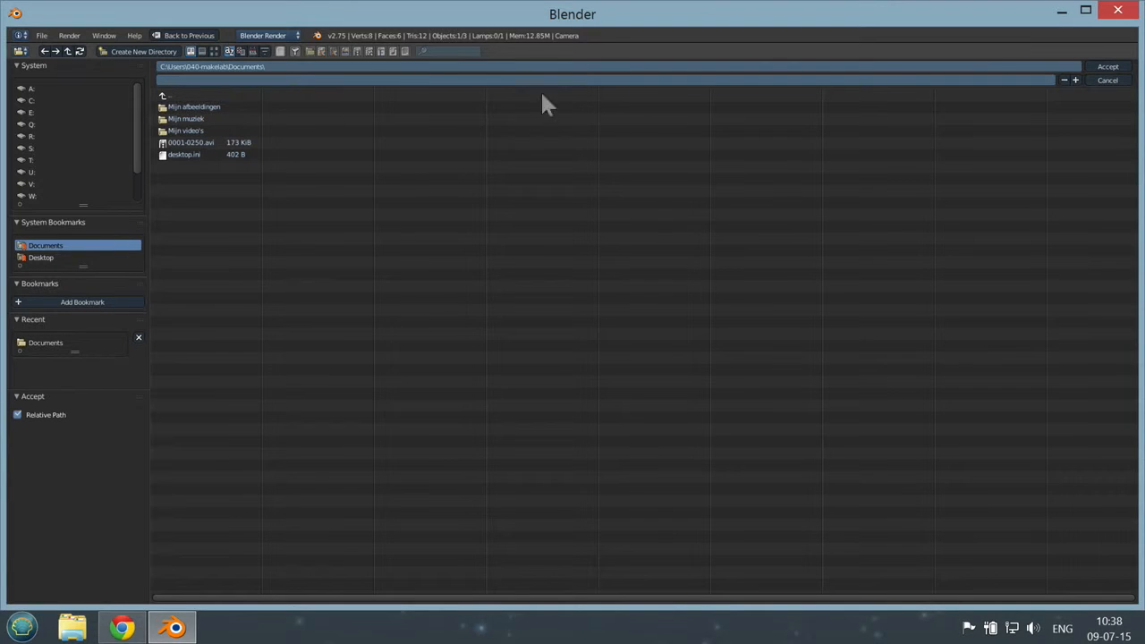
{"action": "left_click", "coordinate": [1109, 67]}
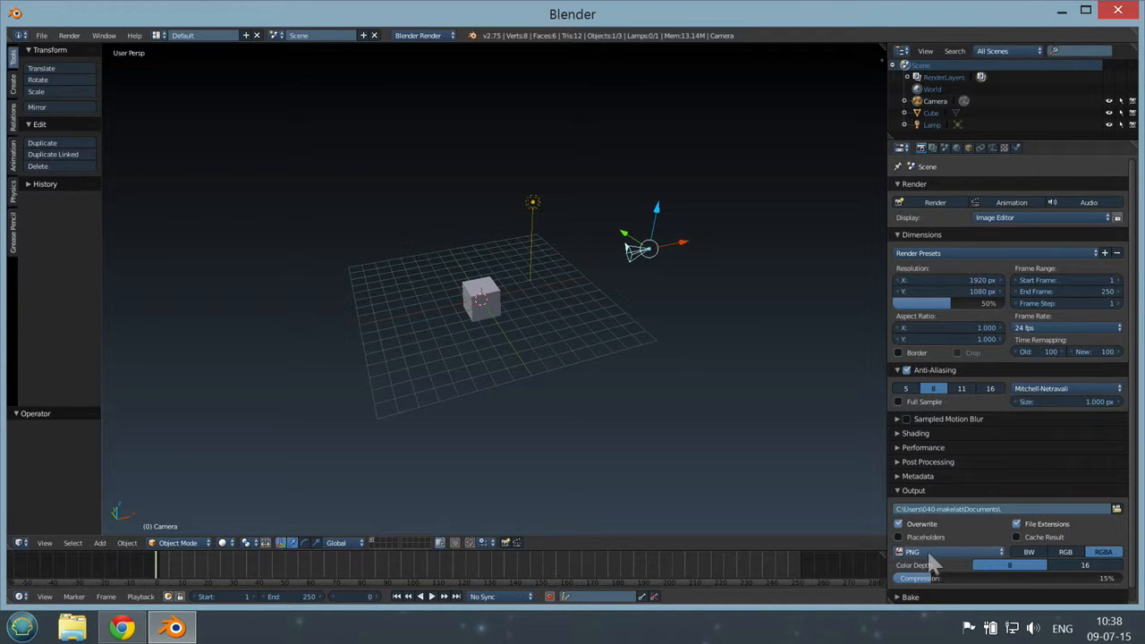
{"action": "left_click", "coordinate": [946, 553]}
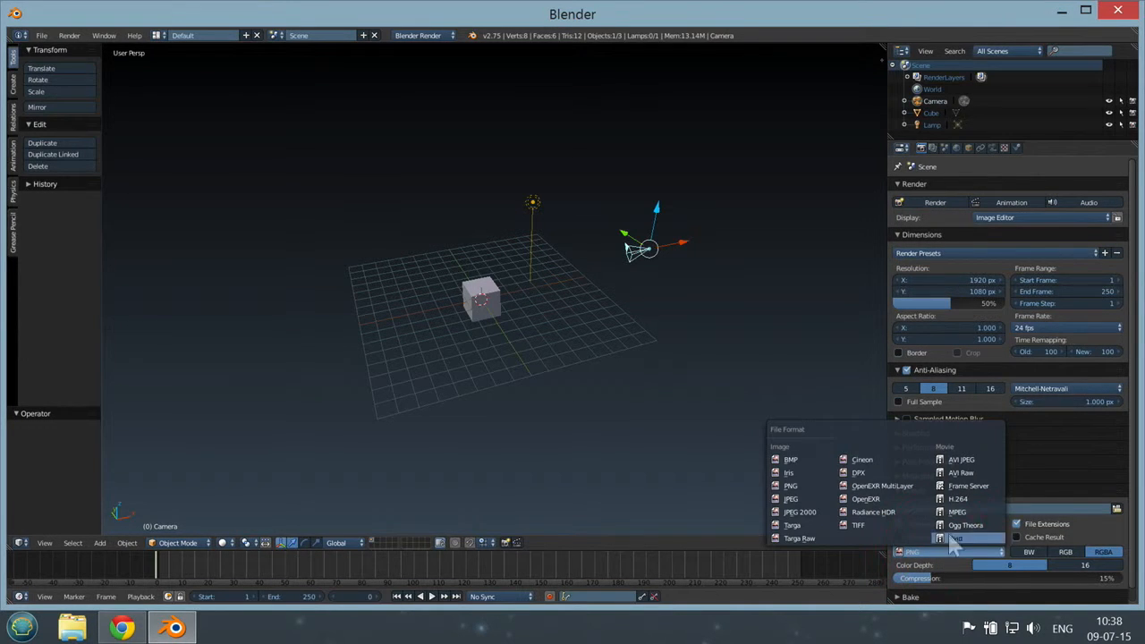
{"action": "left_click", "coordinate": [958, 498]}
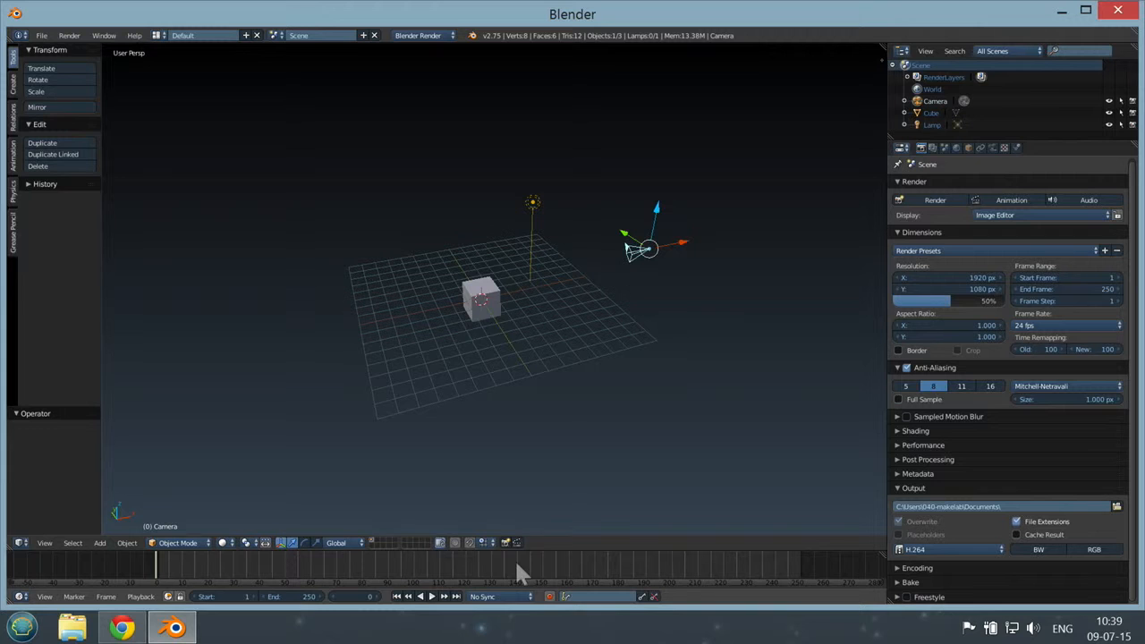
Step: Set the current frame to 100 and the timeline's end frame to 100
{"action": "left_click", "coordinate": [414, 565]}
{"action": "left_click", "coordinate": [302, 598]}
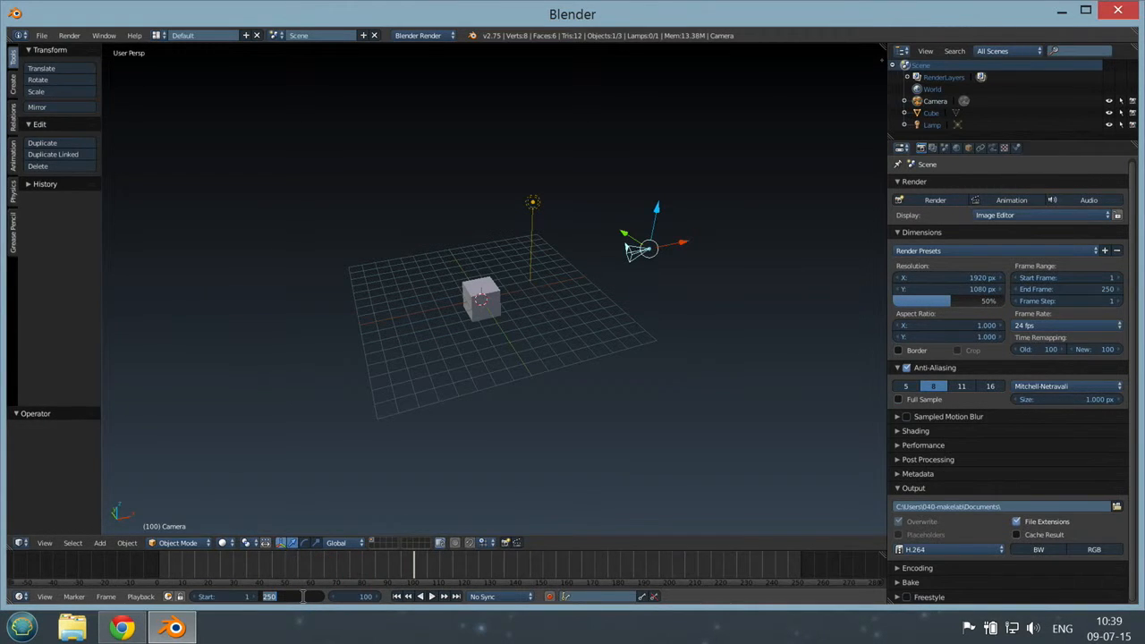
{"action": "type", "text": "100"}
{"action": "key", "text": "Return"}
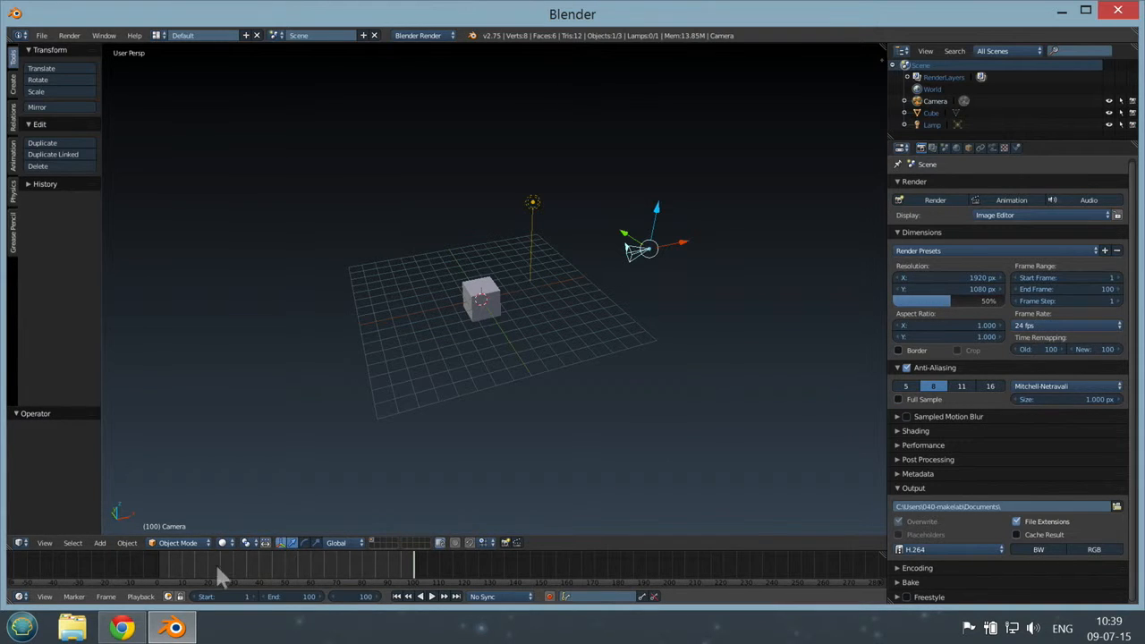
Step: Return the timeline to frame 1 and turn on automatic keyframe recording
{"action": "left_click", "coordinate": [159, 564]}
{"action": "scroll", "coordinate": [450, 346], "scroll_direction": "up", "scroll_amount": 3}
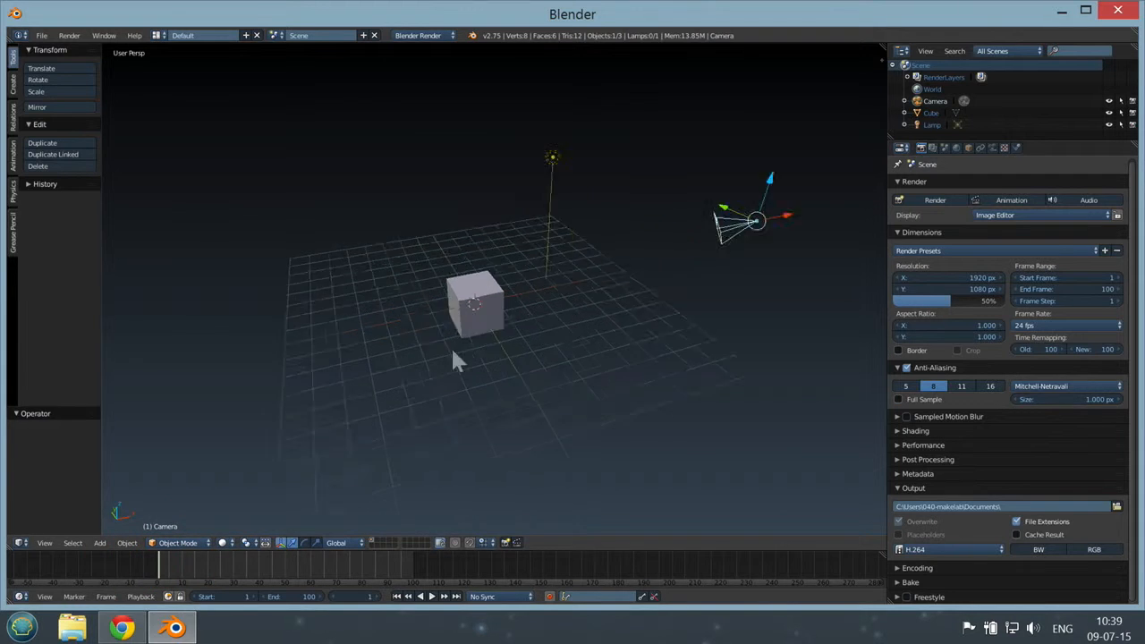
{"action": "mouse_move", "coordinate": [426, 332]}
{"action": "middle_mouse_down"}
{"action": "mouse_move", "coordinate": [450, 328]}
{"action": "mouse_move", "coordinate": [430, 320]}
{"action": "middle_mouse_up"}
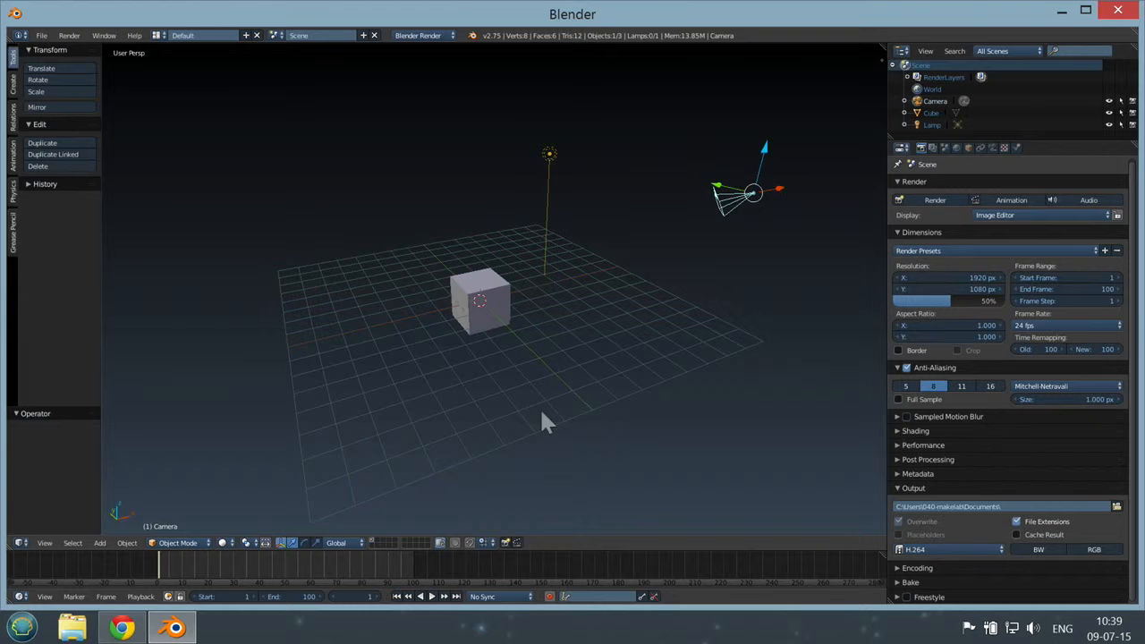
{"action": "left_click", "coordinate": [166, 566]}
{"action": "left_click", "coordinate": [161, 569]}
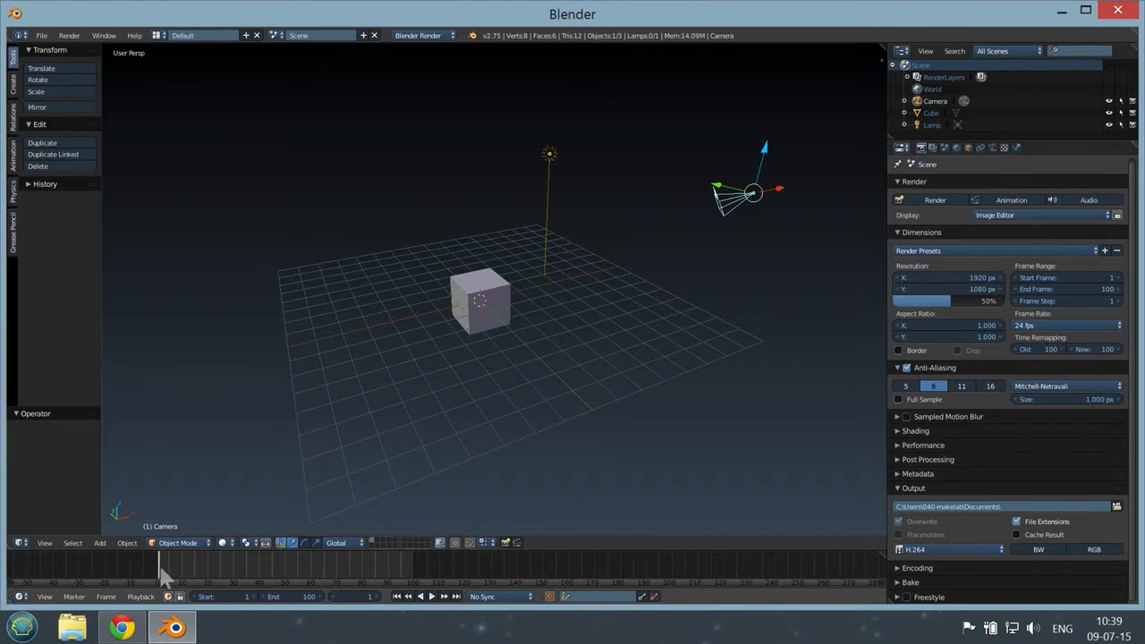
{"action": "left_click", "coordinate": [549, 597]}
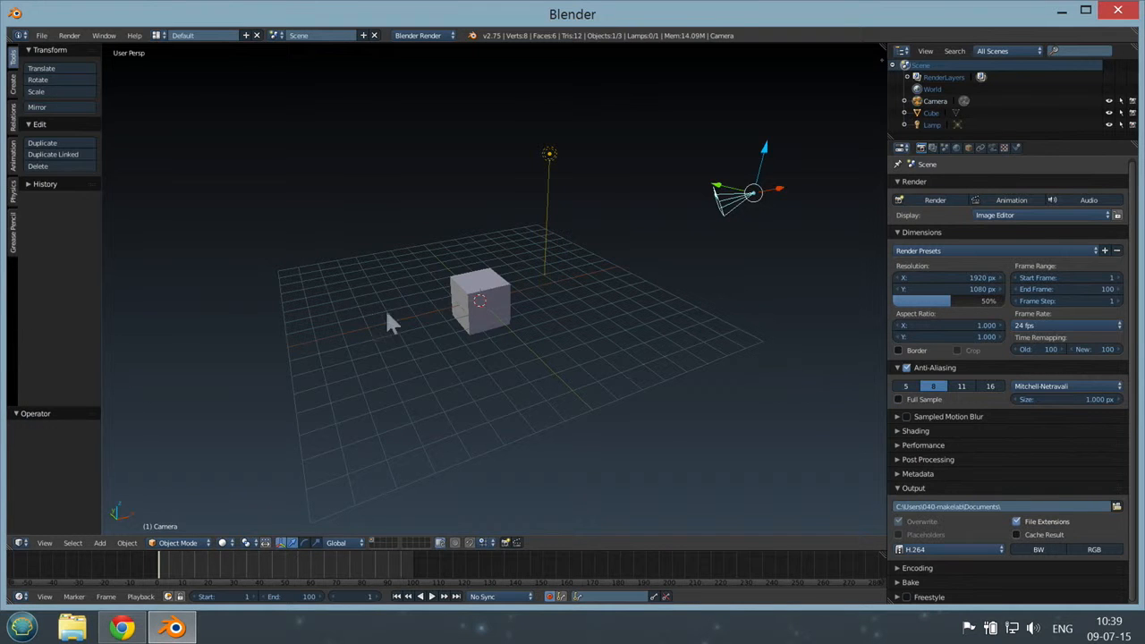
Step: Select the cube and nudge it up the Z axis by about 0.03 to record a keyframe at frame 1
{"action": "scroll", "coordinate": [362, 280], "scroll_direction": "up", "scroll_amount": 3}
{"action": "middle_click_drag", "start_coordinate": [357, 281], "coordinate": [410, 266]}
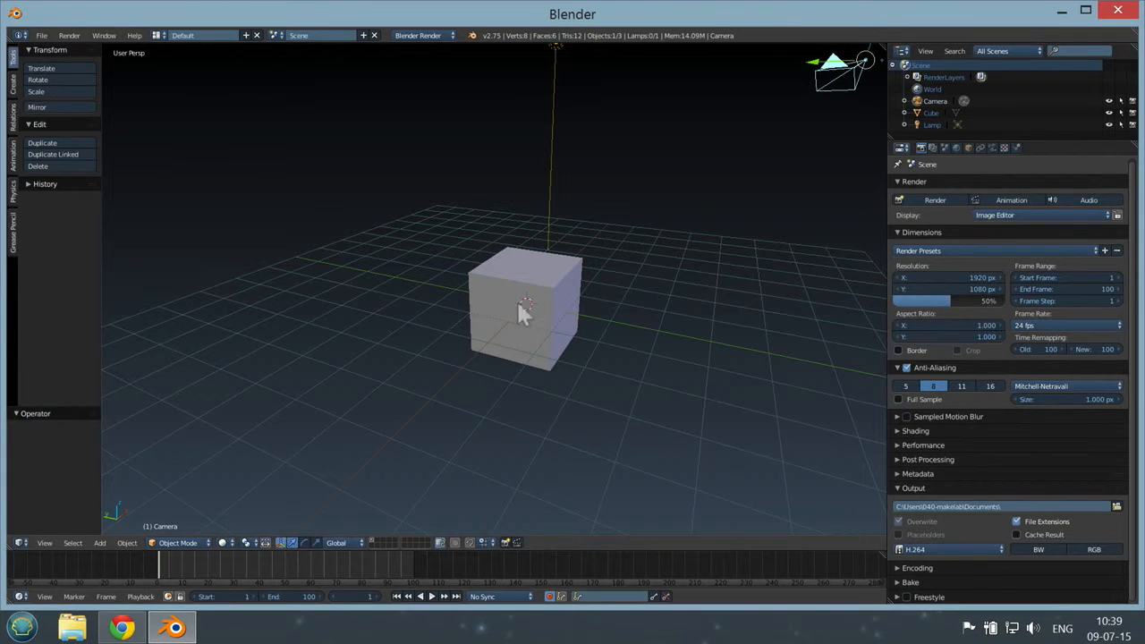
{"action": "right_click", "coordinate": [565, 277]}
{"action": "left_click_drag", "start_coordinate": [526, 266], "coordinate": [521, 260]}
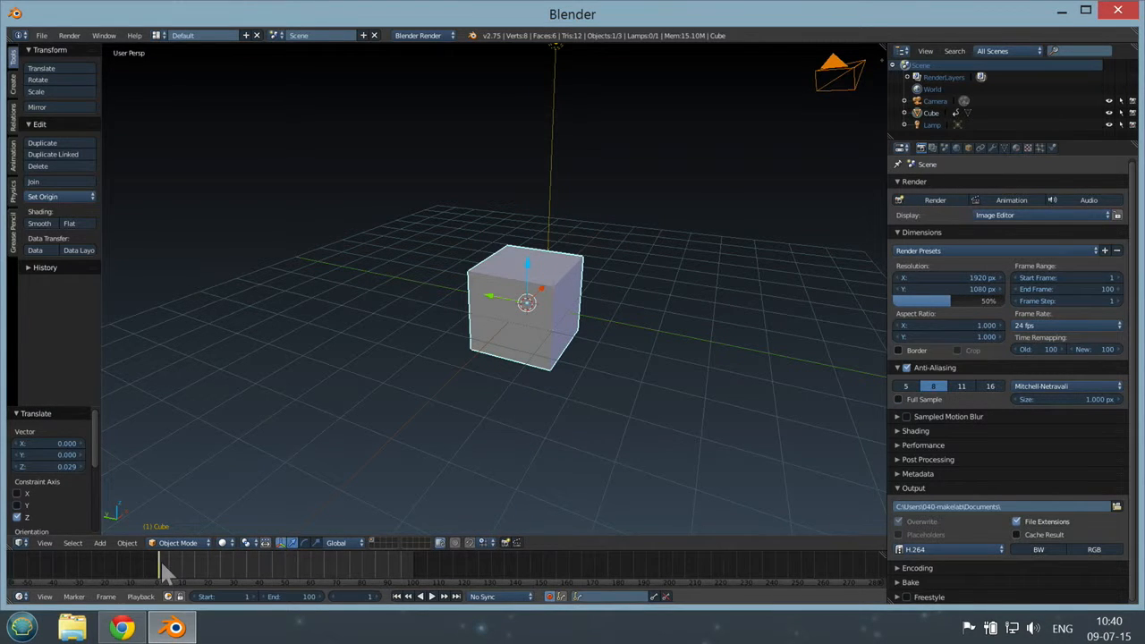
Step: Go to frame 100 and raise the cube along the Z axis by about 4.1 and again by about 1.3
{"action": "left_click_drag", "start_coordinate": [159, 564], "coordinate": [167, 567]}
{"action": "mouse_move", "coordinate": [179, 572]}
{"action": "left_mouse_down"}
{"action": "mouse_move", "coordinate": [217, 572]}
{"action": "mouse_move", "coordinate": [185, 571]}
{"action": "left_mouse_up"}
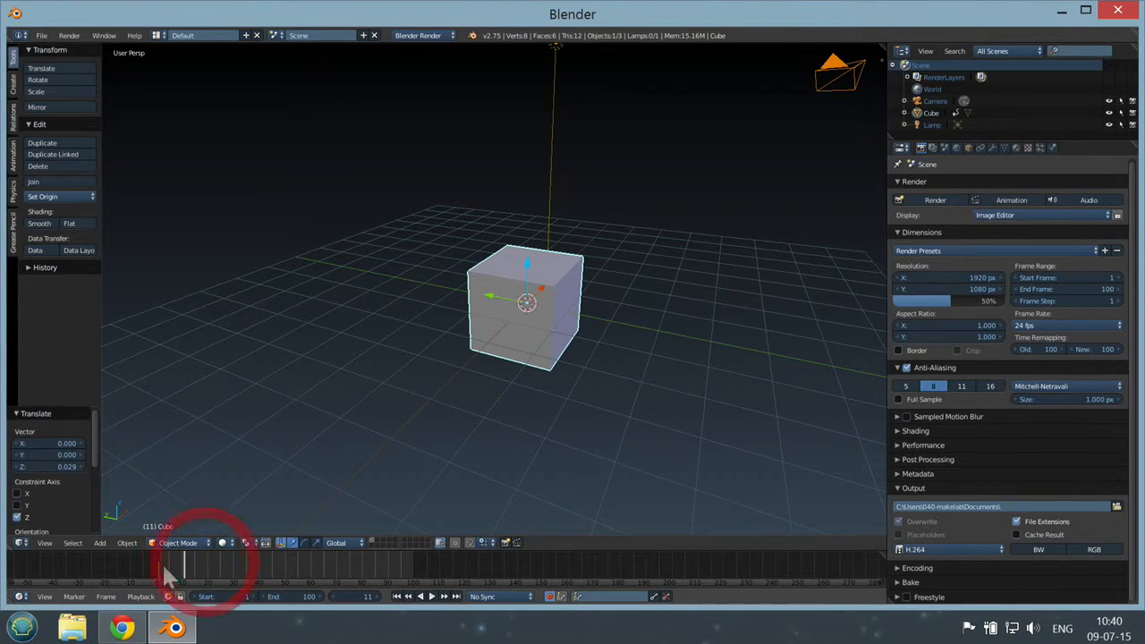
{"action": "left_click", "coordinate": [190, 566]}
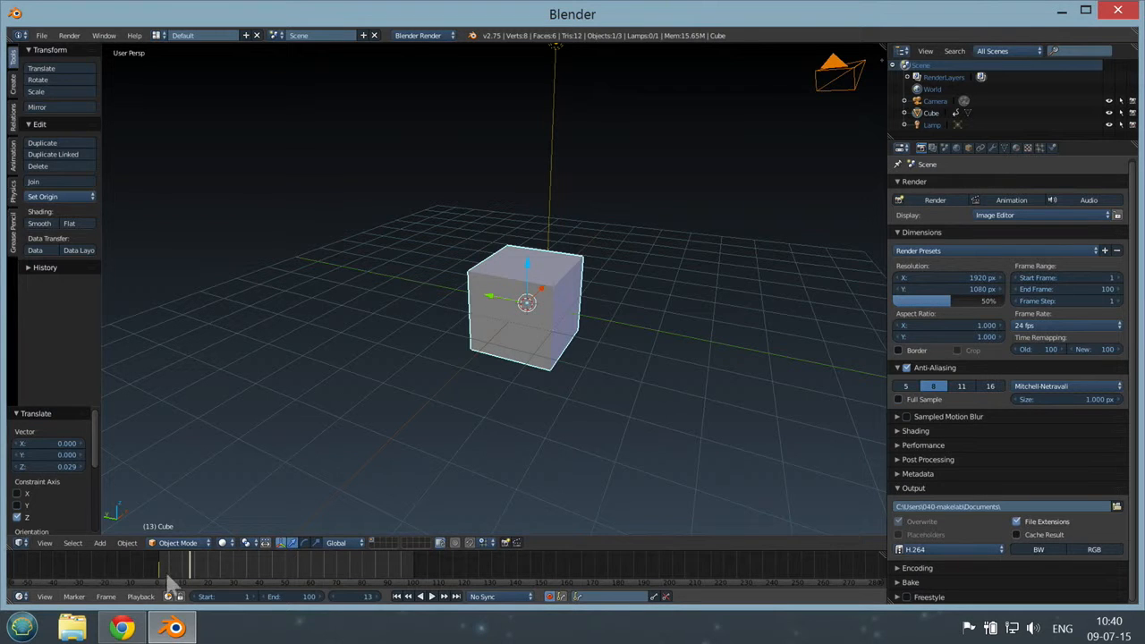
{"action": "left_click_drag", "start_coordinate": [175, 567], "coordinate": [168, 572]}
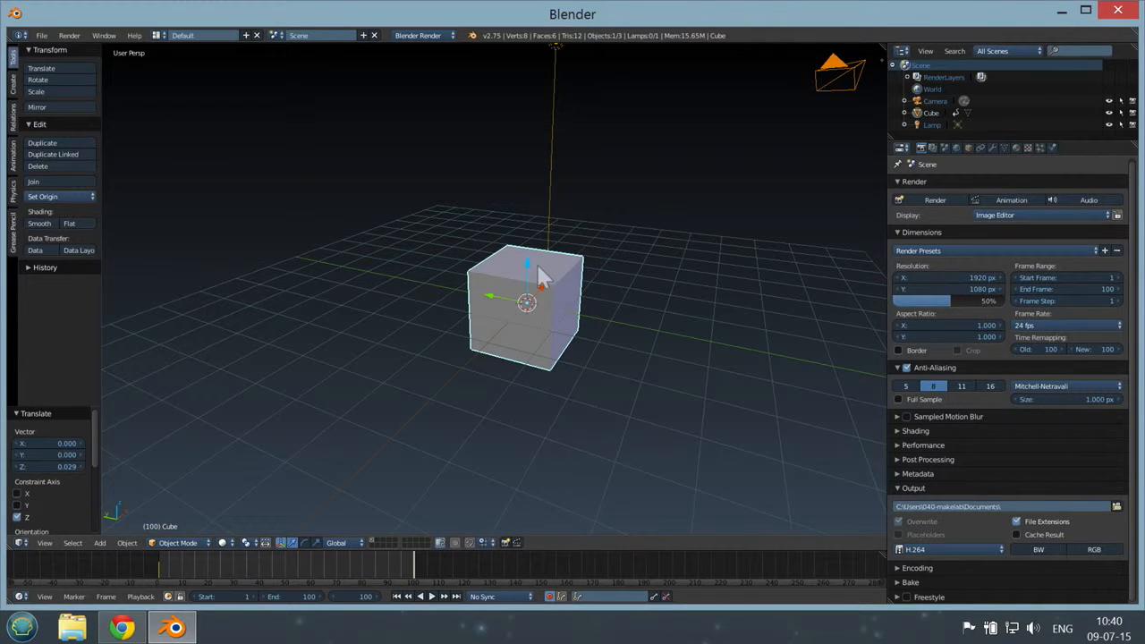
{"action": "left_click_drag", "start_coordinate": [527, 273], "coordinate": [529, 84]}
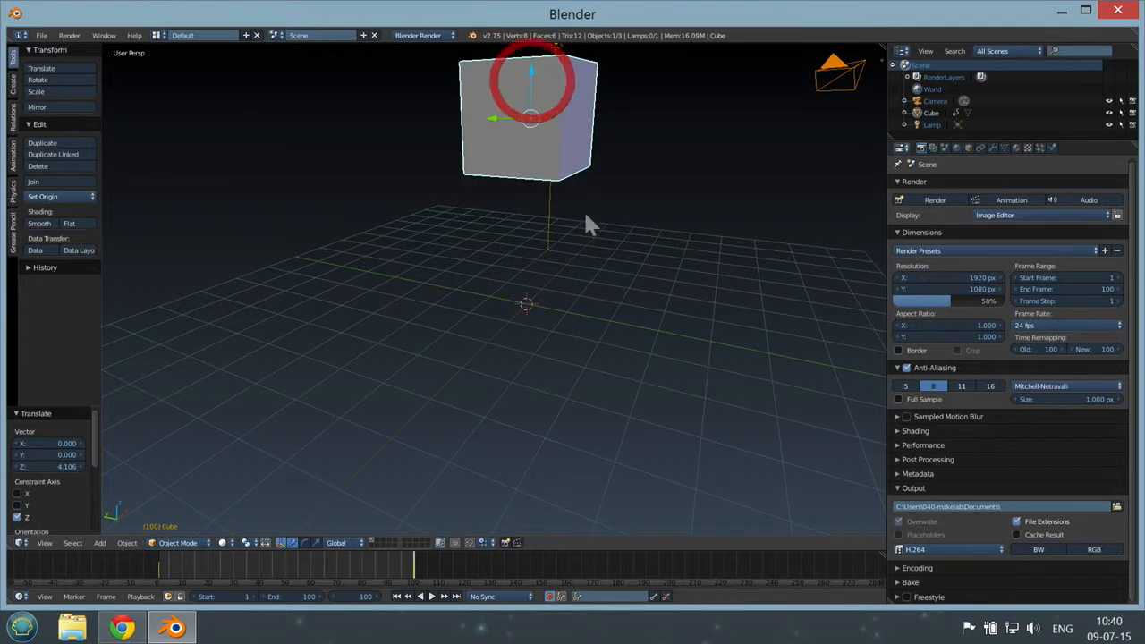
{"action": "scroll", "coordinate": [586, 210], "scroll_direction": "down", "scroll_amount": 3}
{"action": "left_click_drag", "start_coordinate": [512, 163], "coordinate": [508, 123]}
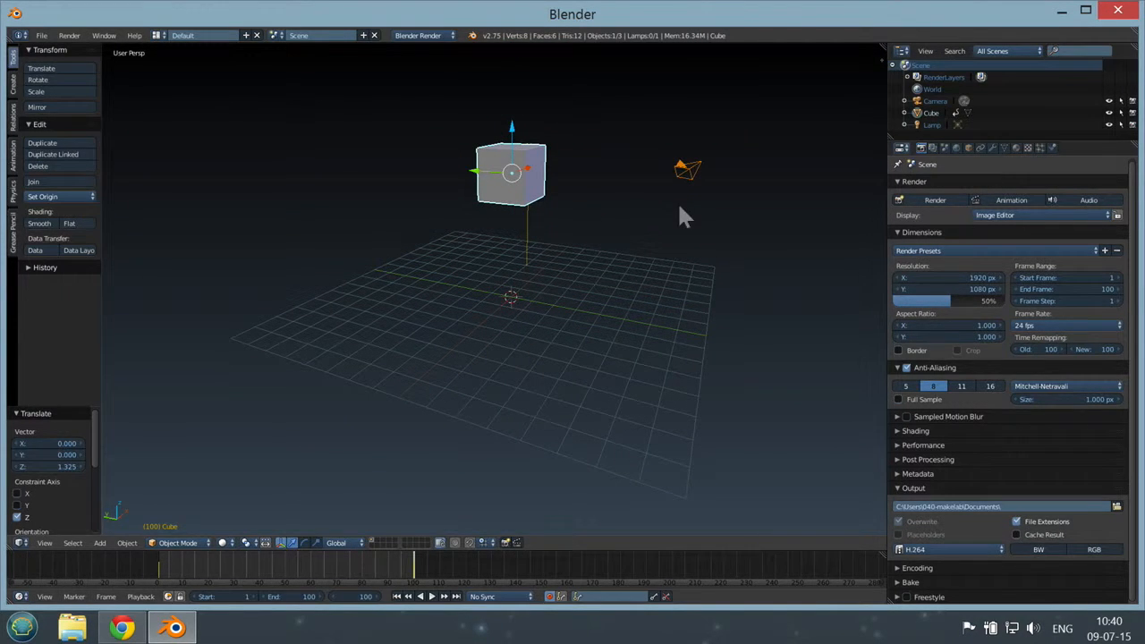
Step: Select the camera, look through it, and scrub the timeline back to frame 50
{"action": "scroll", "coordinate": [670, 249], "scroll_direction": "up", "scroll_amount": 4}
{"action": "scroll", "coordinate": [670, 250], "scroll_direction": "down", "scroll_amount": 4}
{"action": "right_click", "coordinate": [697, 172]}
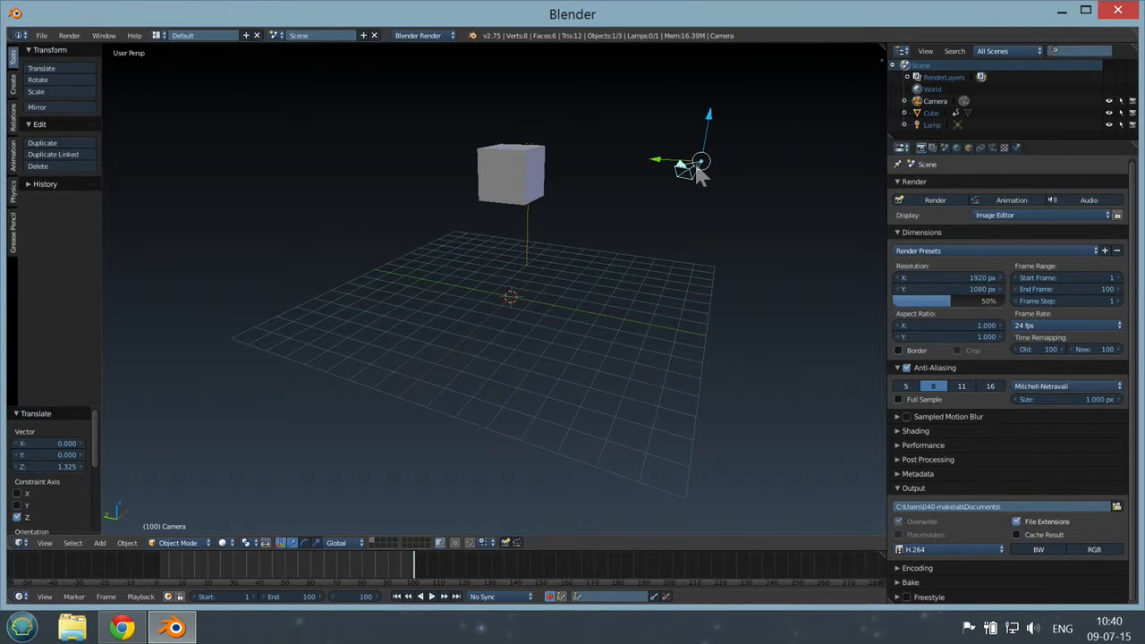
{"action": "key", "text": "KP_0"}
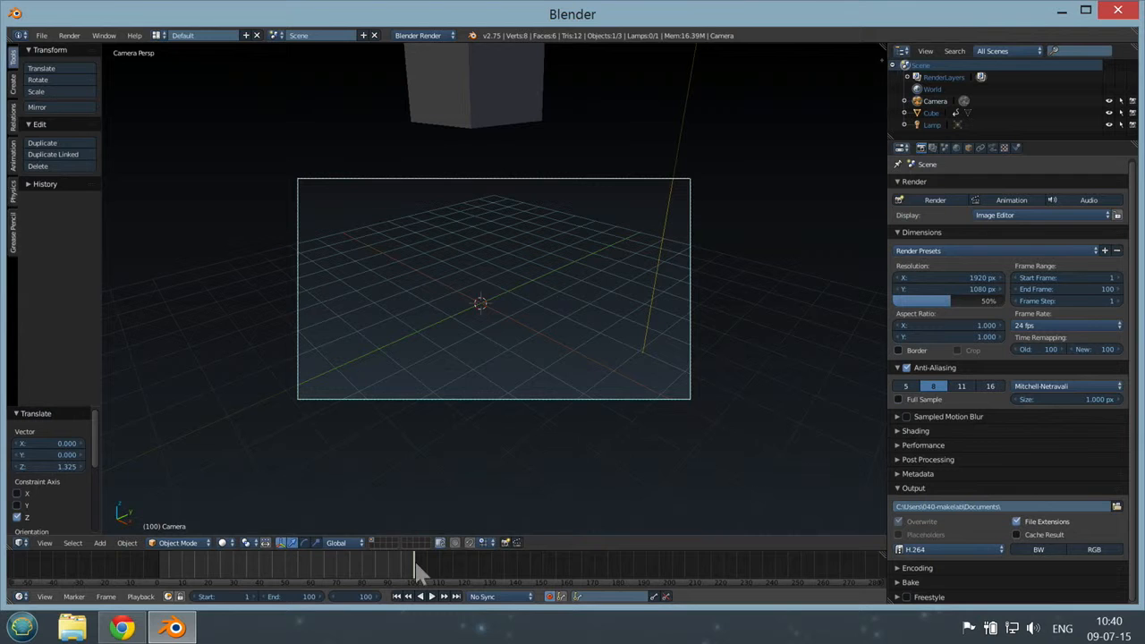
{"action": "mouse_move", "coordinate": [414, 566]}
{"action": "left_mouse_down"}
{"action": "mouse_move", "coordinate": [159, 572]}
{"action": "mouse_move", "coordinate": [410, 561]}
{"action": "left_mouse_up"}
{"action": "left_click_drag", "start_coordinate": [413, 555], "coordinate": [415, 558]}
{"action": "left_click_drag", "start_coordinate": [416, 565], "coordinate": [283, 557]}
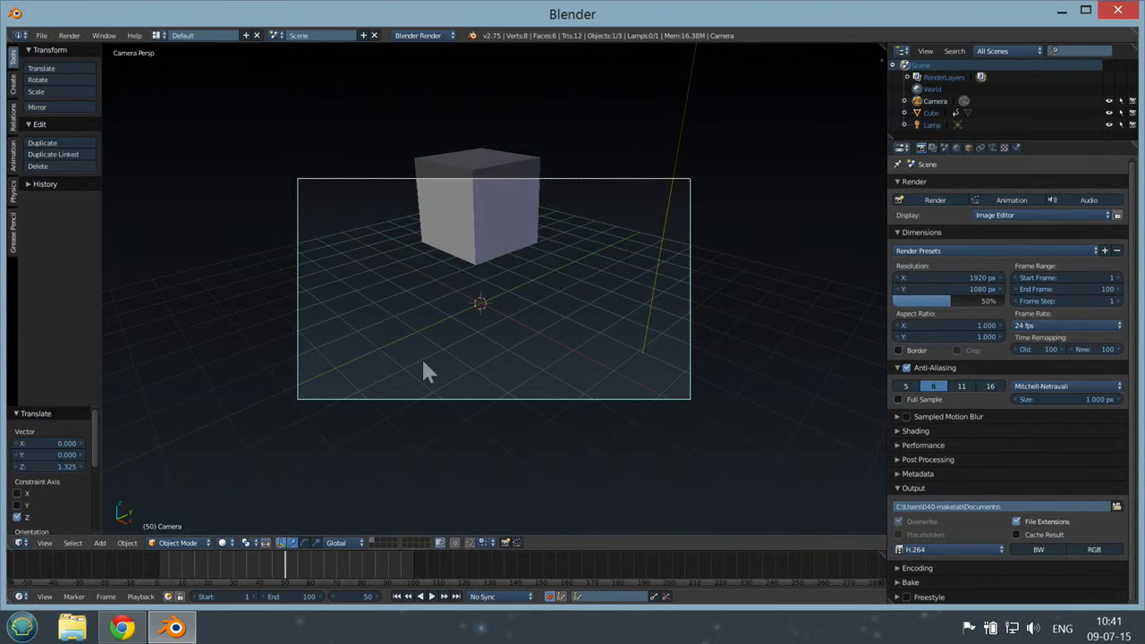
Step: Leave the camera view, select the cube, and rotate it about the global Z axis by about -3568° at frame 50
{"action": "key", "text": "KP_0"}
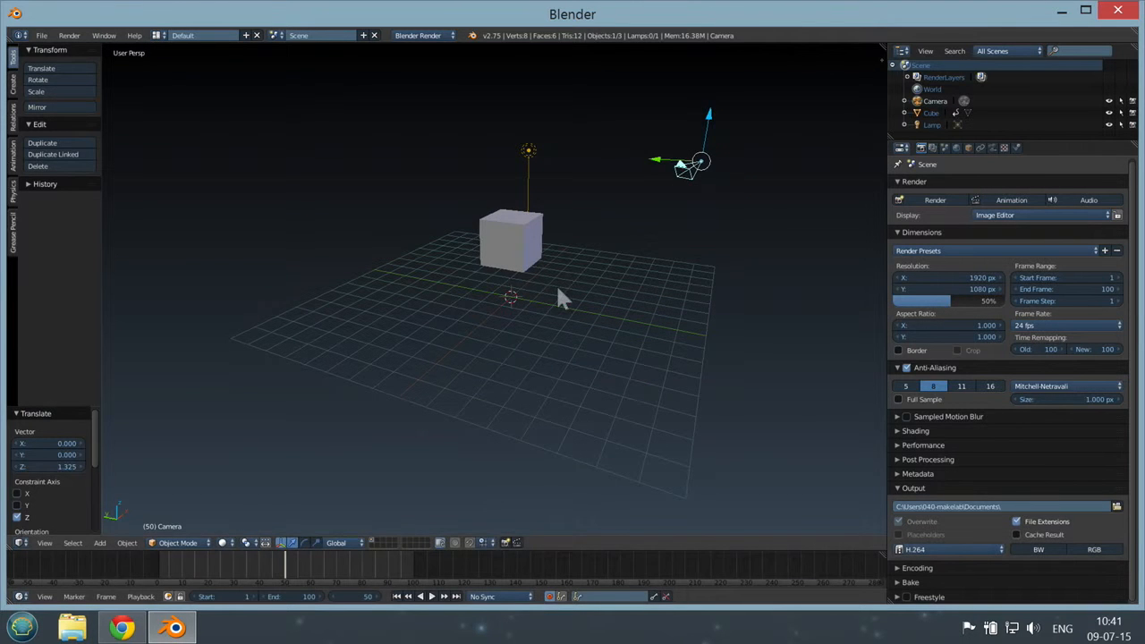
{"action": "middle_click_drag", "start_coordinate": [560, 273], "coordinate": [550, 210]}
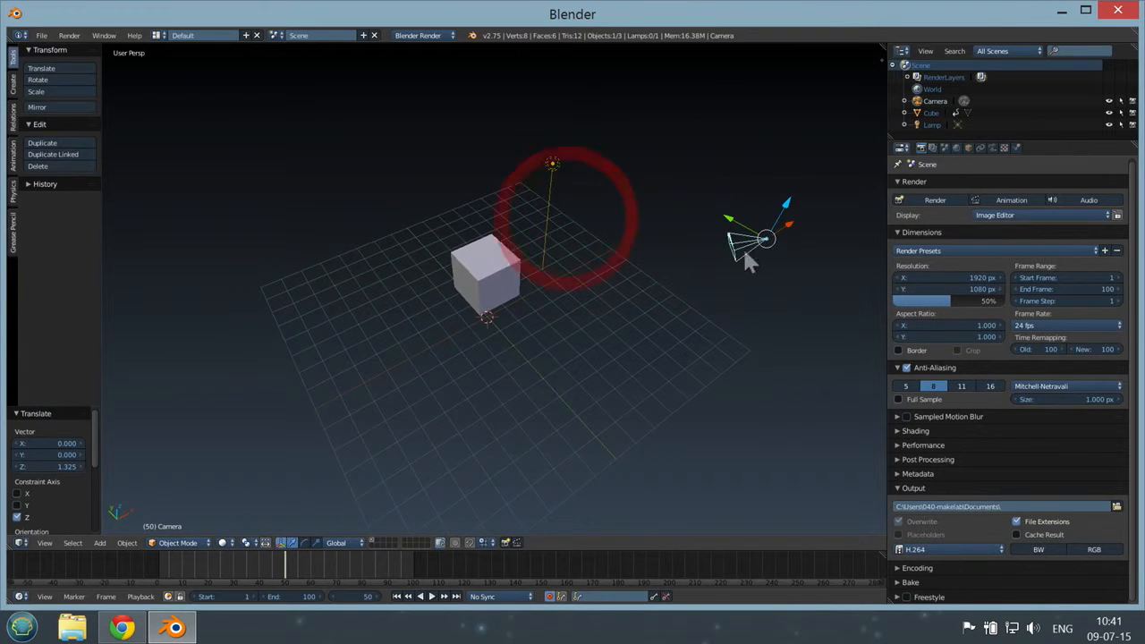
{"action": "scroll", "coordinate": [483, 240], "scroll_direction": "up", "scroll_amount": 4}
{"action": "scroll", "coordinate": [607, 245], "scroll_direction": "up", "scroll_amount": 2}
{"action": "scroll", "coordinate": [607, 245], "scroll_direction": "down", "scroll_amount": 6}
{"action": "middle_click_drag", "start_coordinate": [617, 249], "coordinate": [570, 224]}
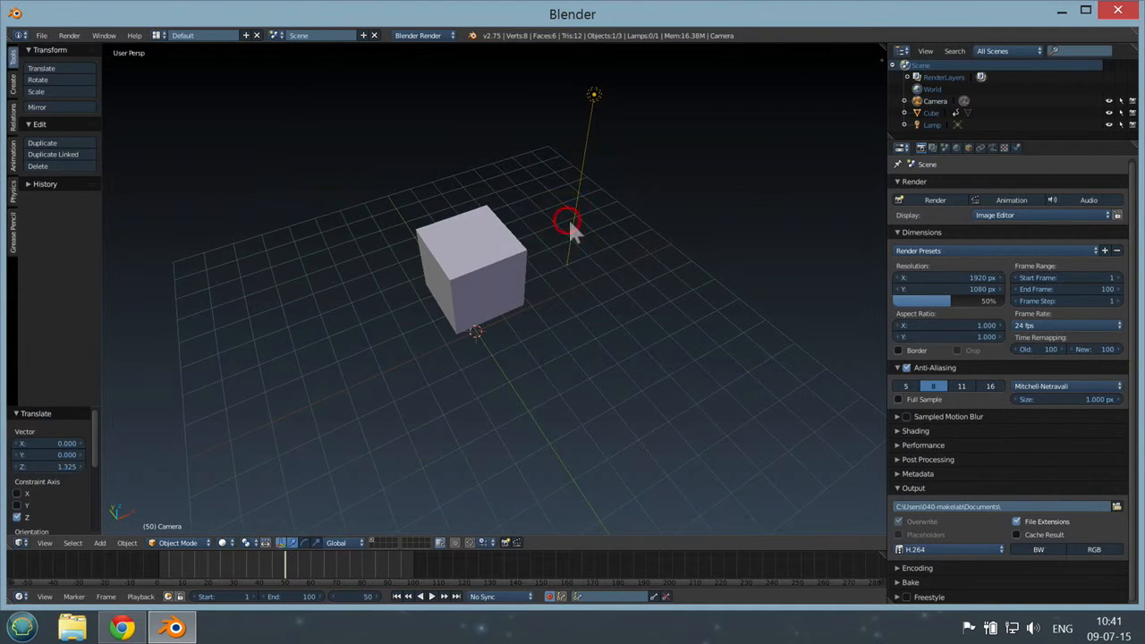
{"action": "right_click", "coordinate": [475, 277]}
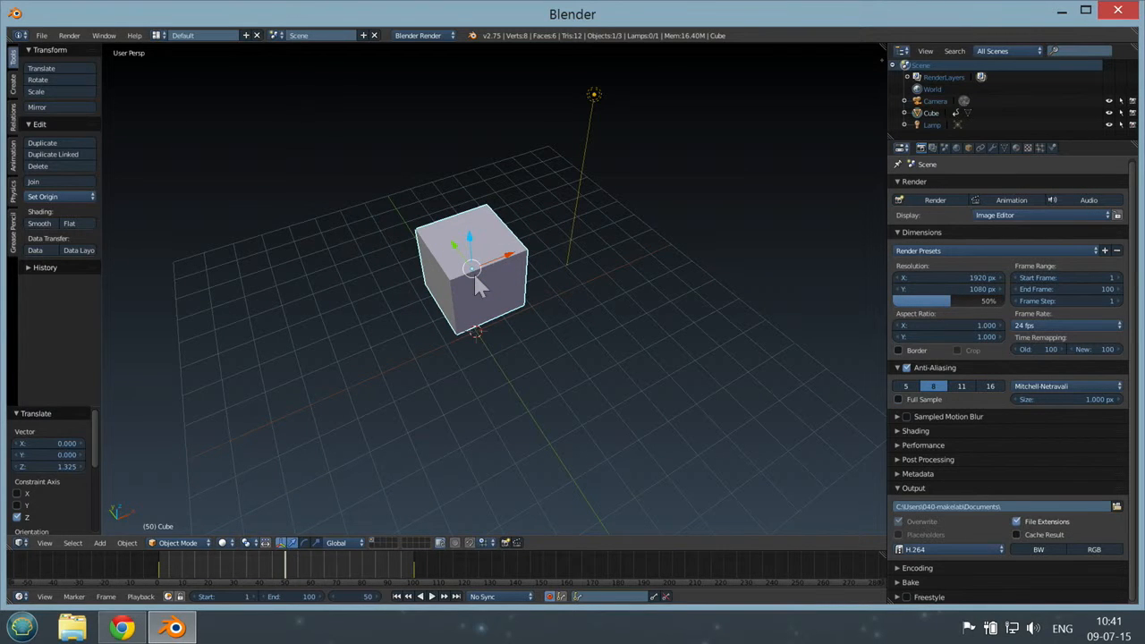
{"action": "key", "text": "r"}
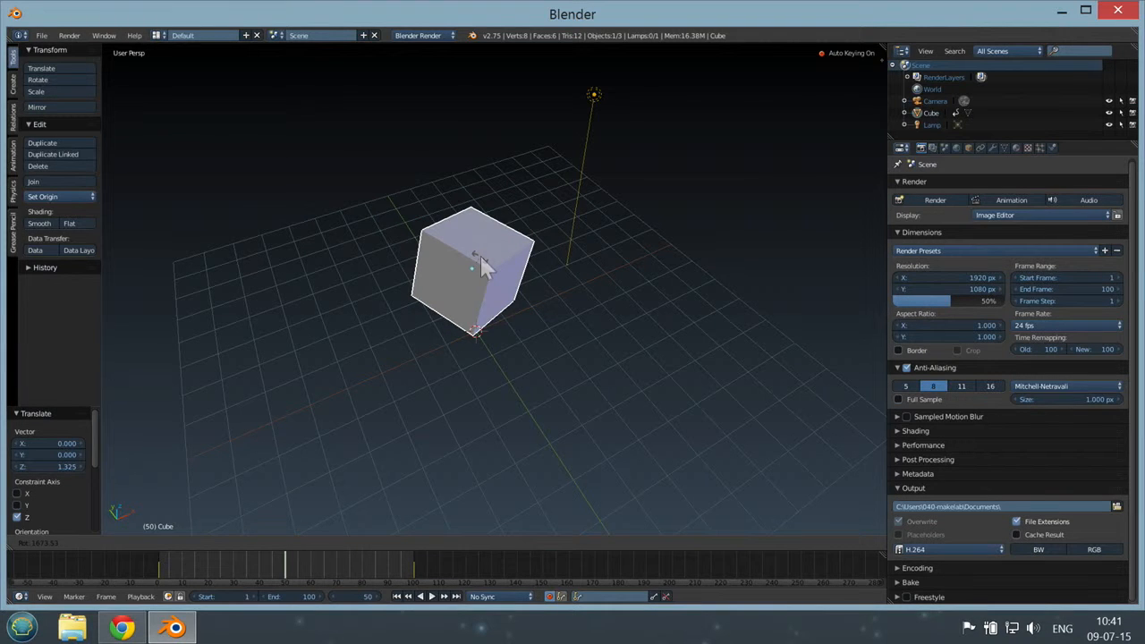
{"action": "key", "text": "z"}
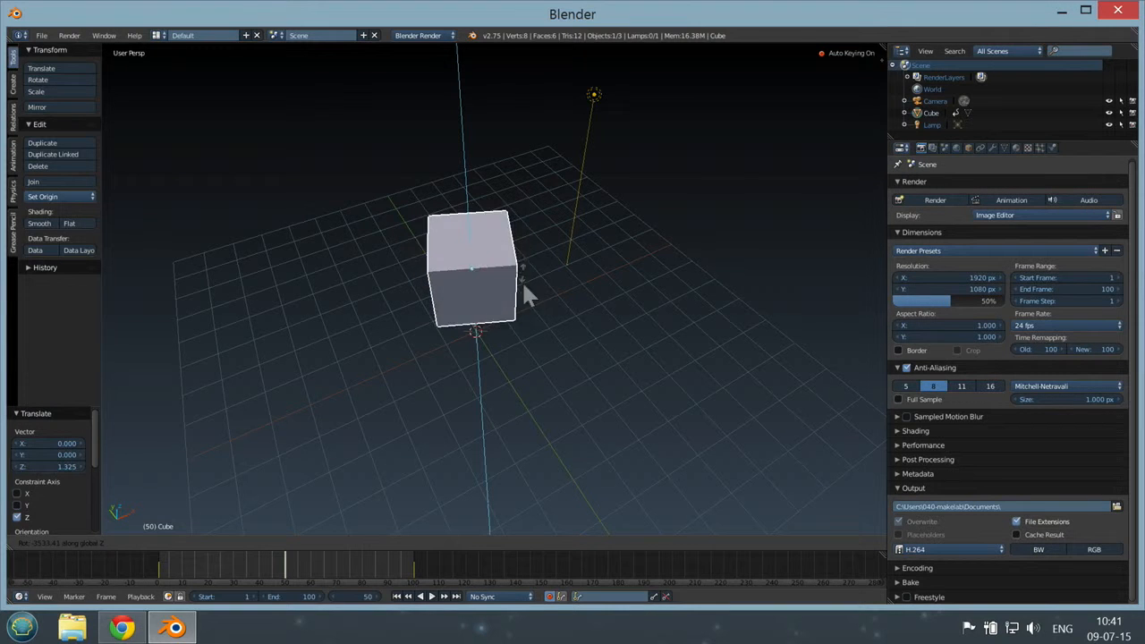
{"action": "left_click", "coordinate": [485, 278]}
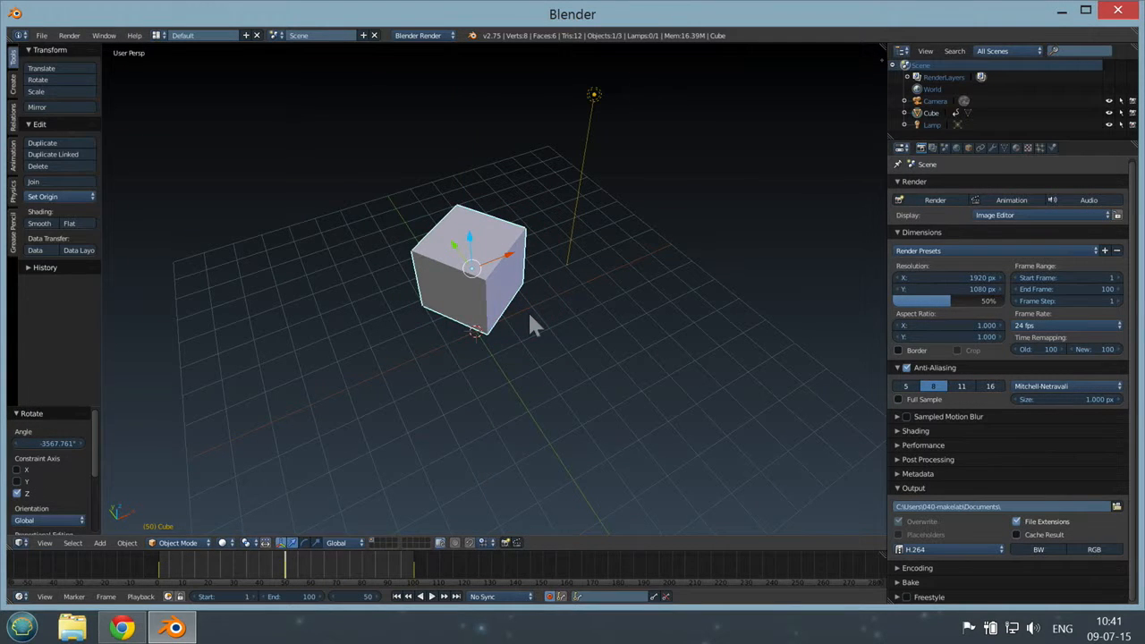
{"action": "middle_click_drag", "start_coordinate": [537, 366], "coordinate": [536, 328]}
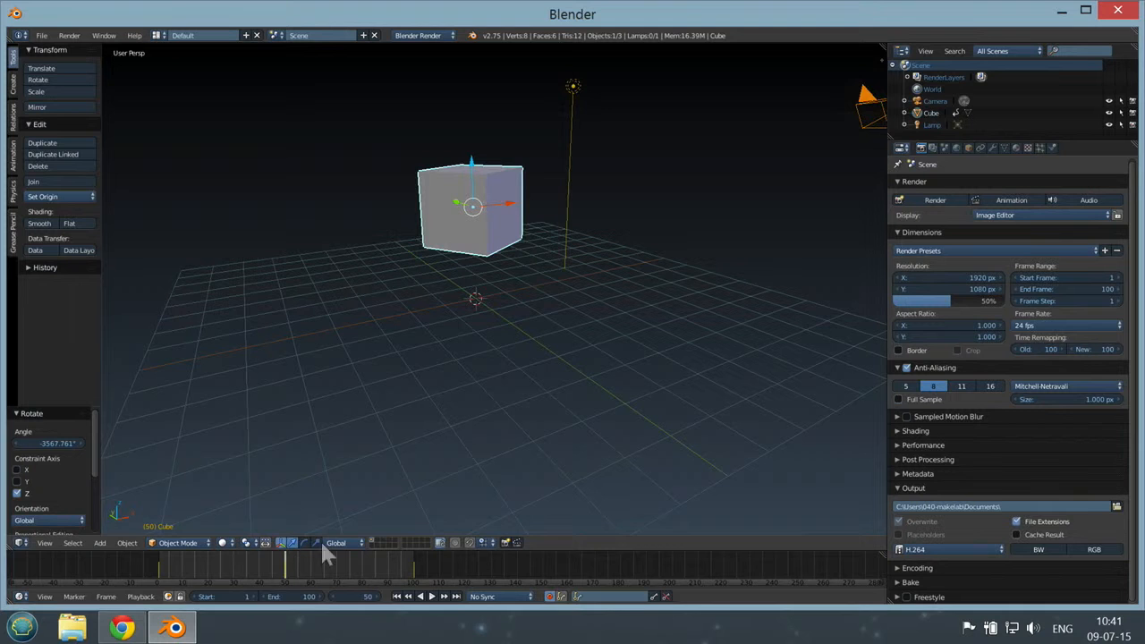
Step: Preview the cube's motion through the camera by scrubbing the timeline from frame 1 to frame 100
{"action": "left_click_drag", "start_coordinate": [280, 573], "coordinate": [417, 588]}
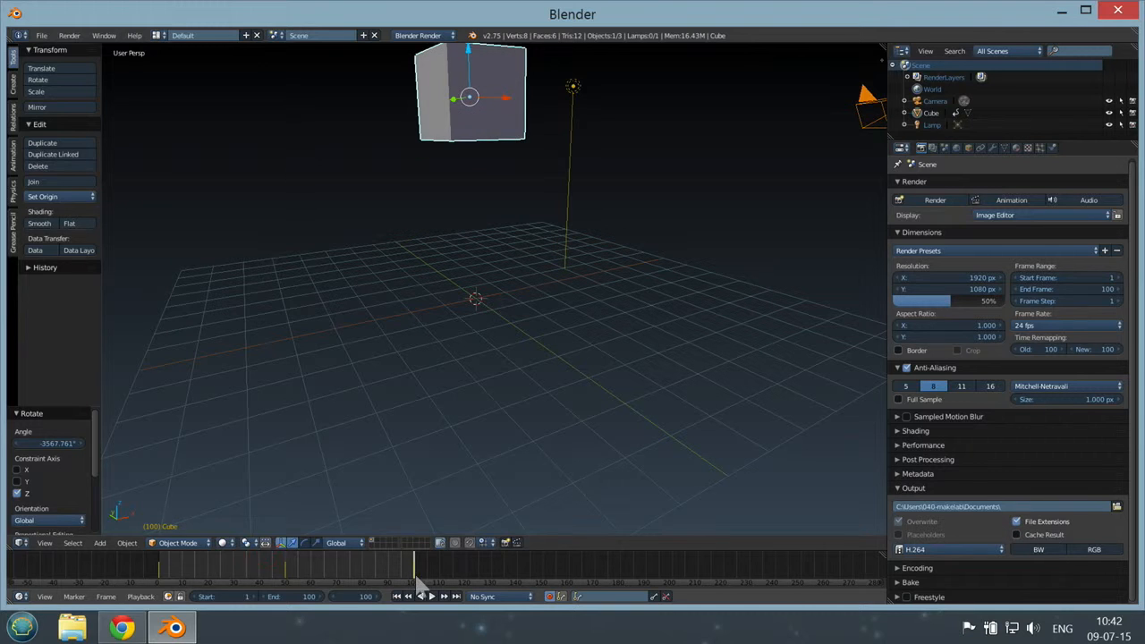
{"action": "key", "text": "KP_0"}
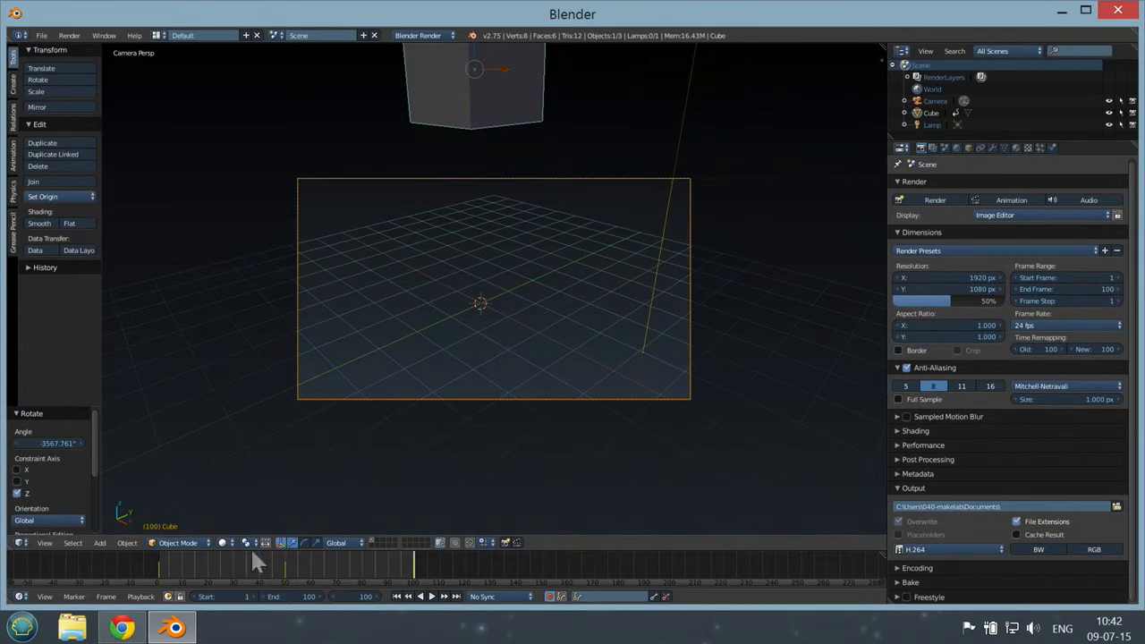
{"action": "left_click_drag", "start_coordinate": [160, 559], "coordinate": [413, 554]}
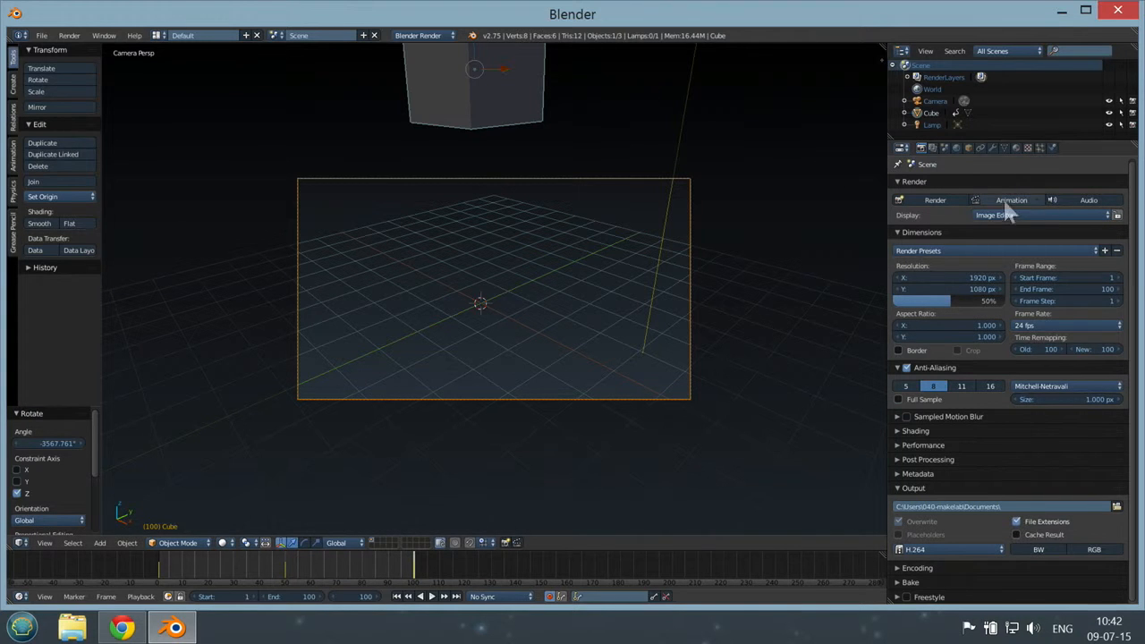
Step: Render the full animation from the scene's render settings
{"action": "left_click", "coordinate": [921, 149]}
{"action": "left_click", "coordinate": [922, 149]}
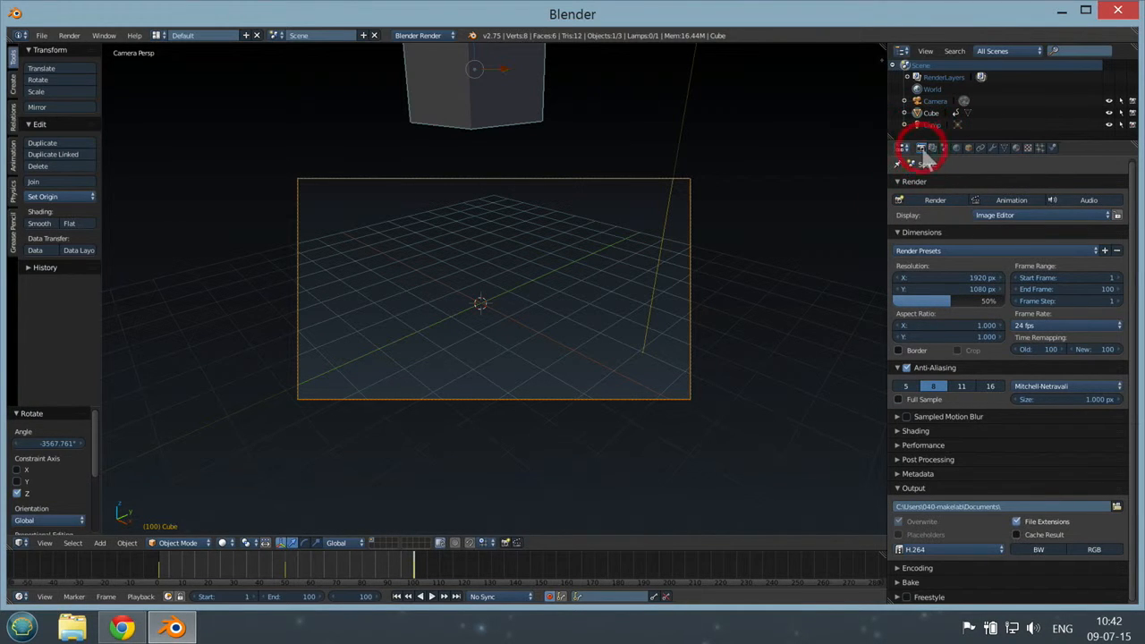
{"action": "left_click", "coordinate": [1014, 200]}
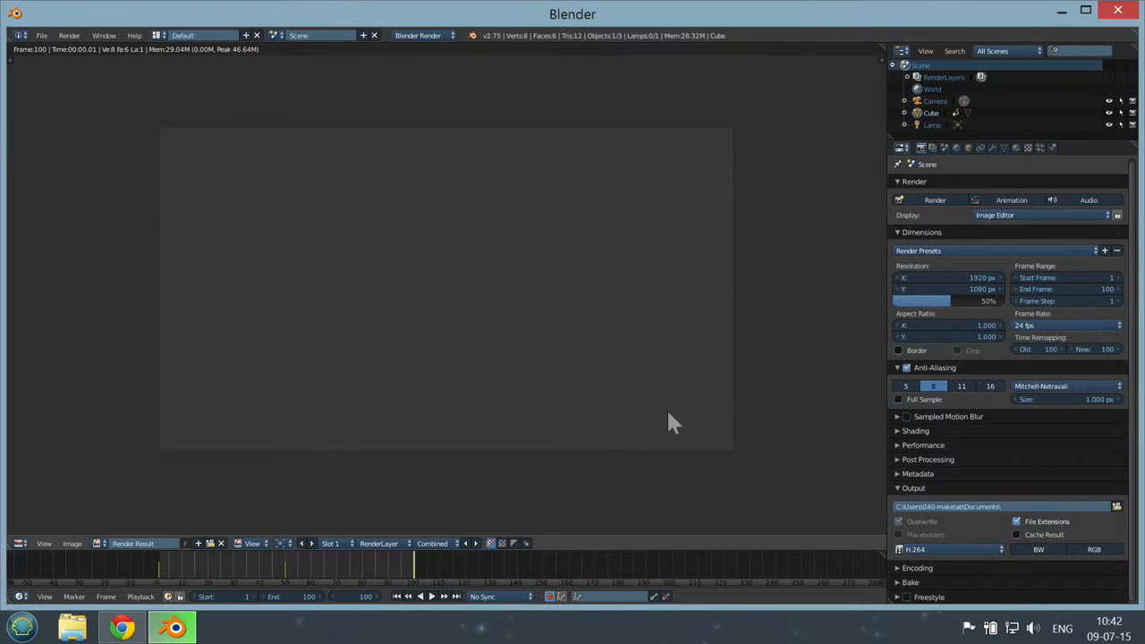
Step: Play the rendered animation and move its playback window to the middle of the screen
{"action": "left_click", "coordinate": [72, 36]}
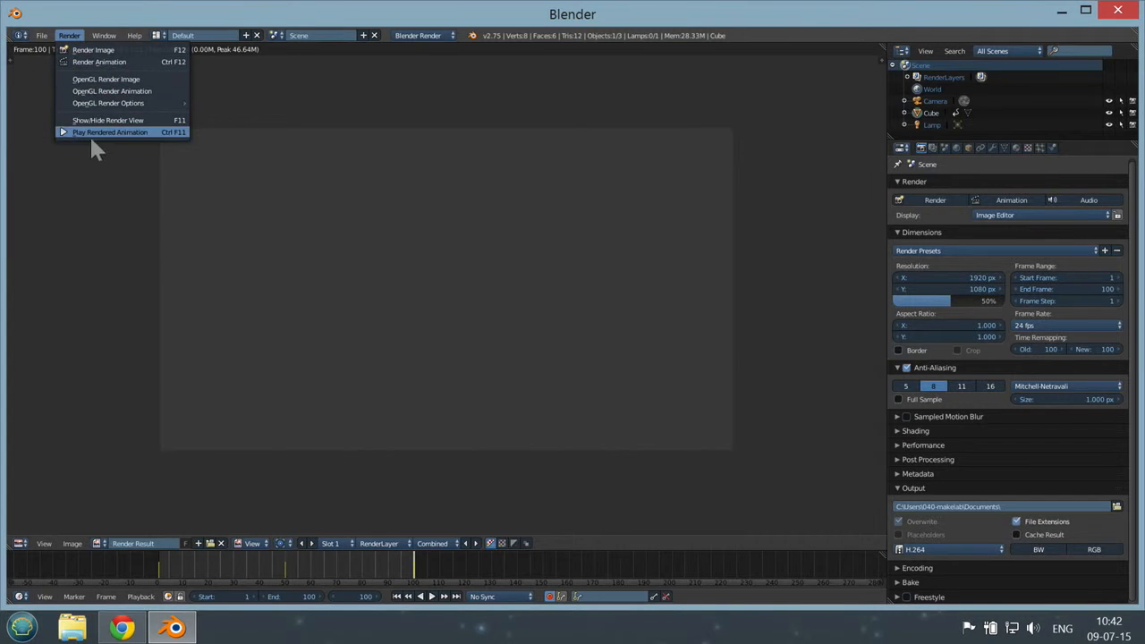
{"action": "left_click", "coordinate": [113, 132]}
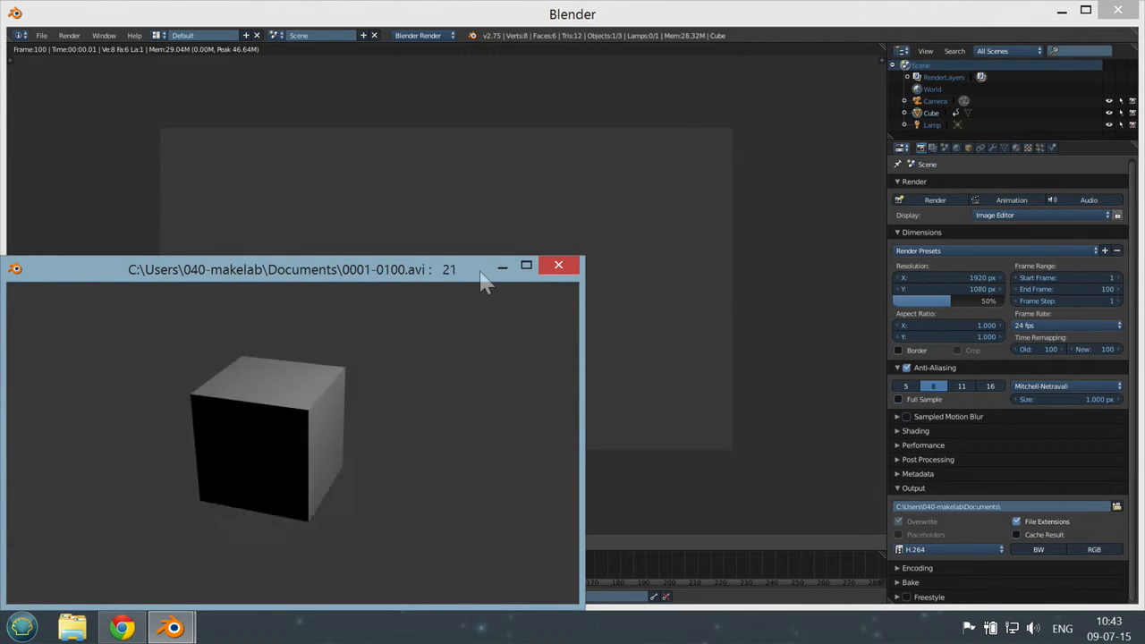
{"action": "left_click_drag", "start_coordinate": [480, 270], "coordinate": [695, 142]}
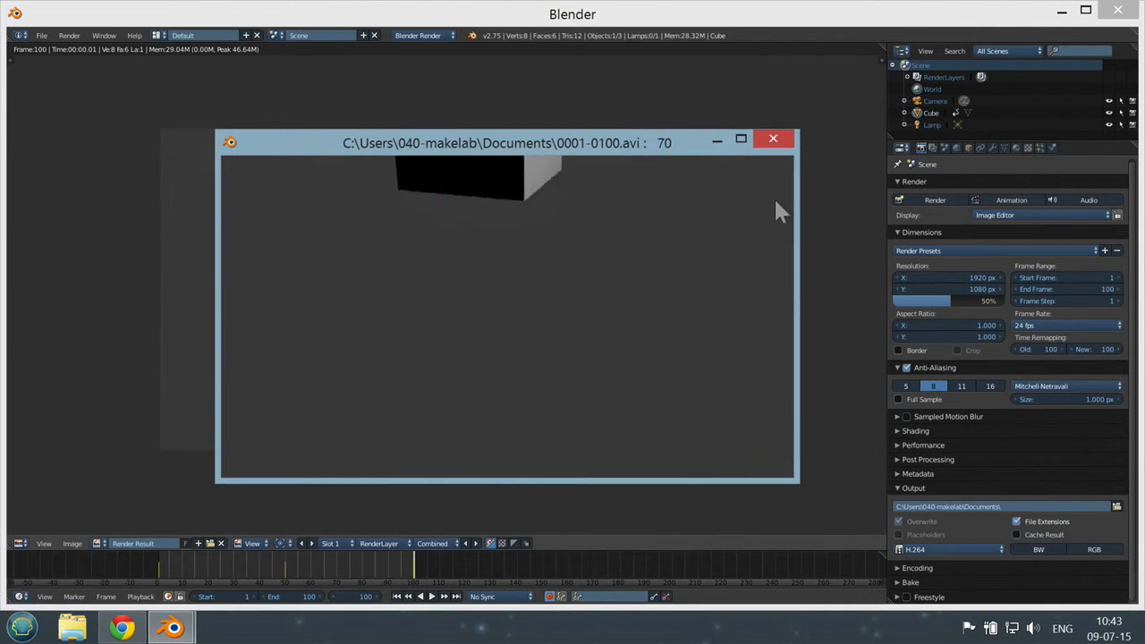